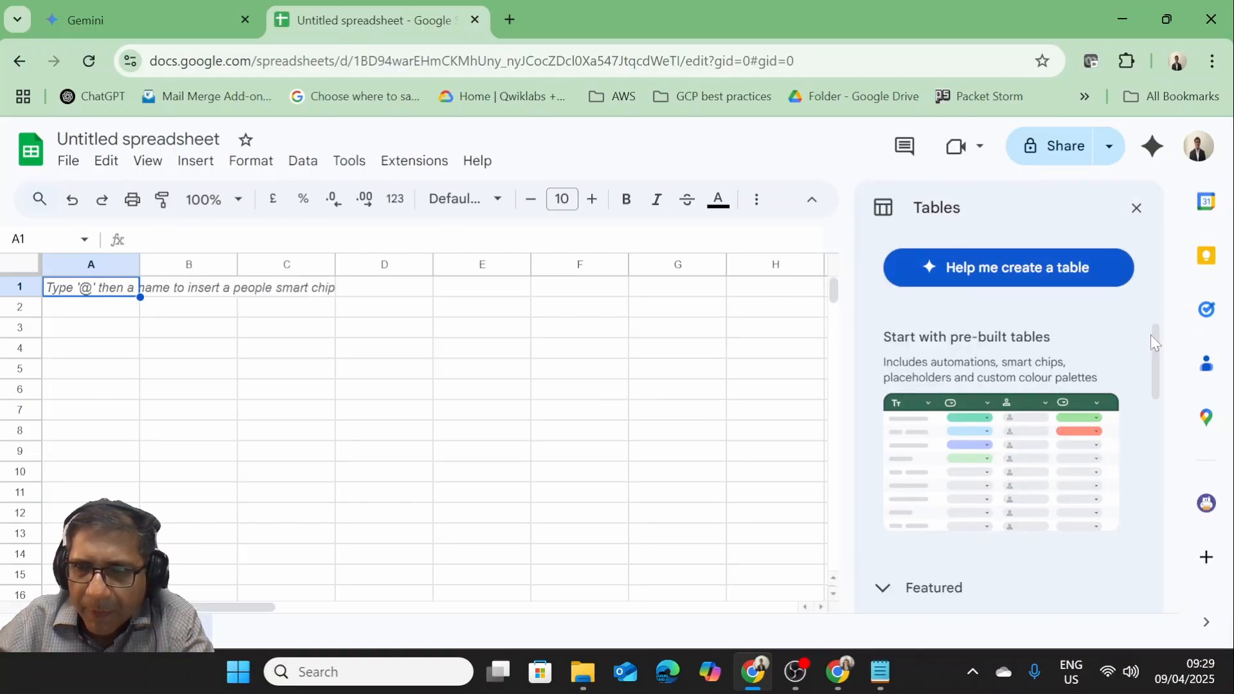
Browse the pre-built Team planner tables, previewing Team goals, and close the table suggestions without inserting one
{"action": "left_click_drag", "start_coordinate": [1155, 329], "coordinate": [1149, 567]}
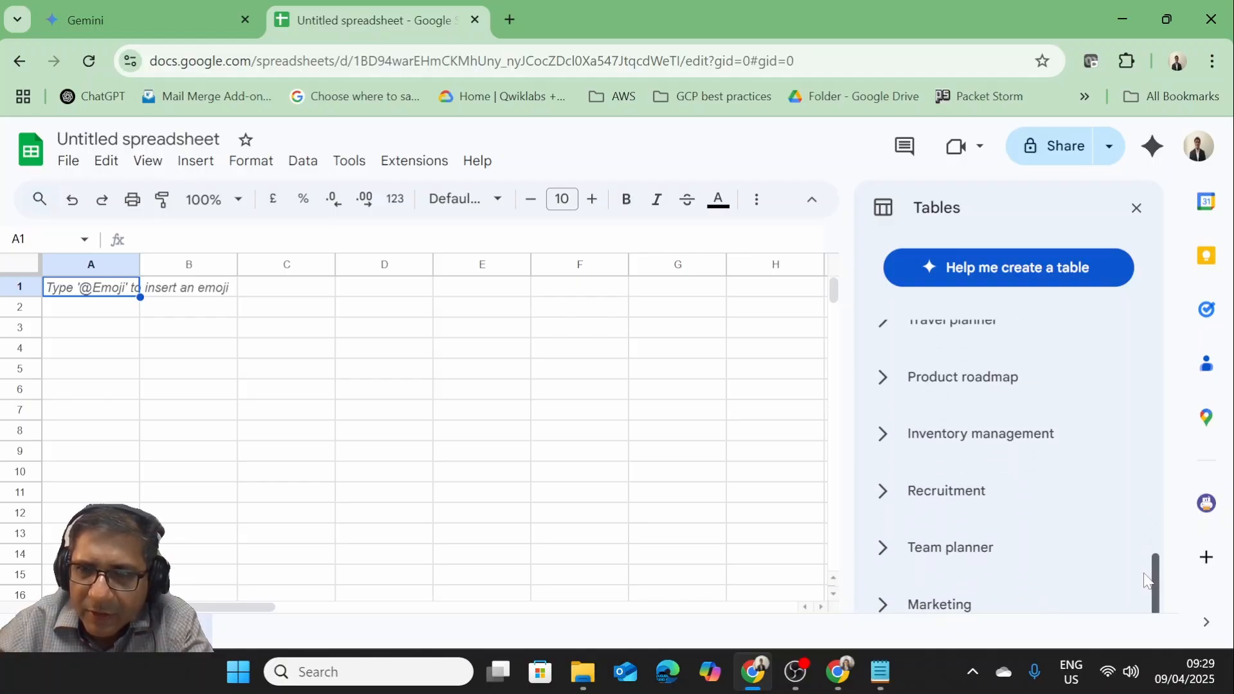
{"action": "left_click", "coordinate": [887, 554]}
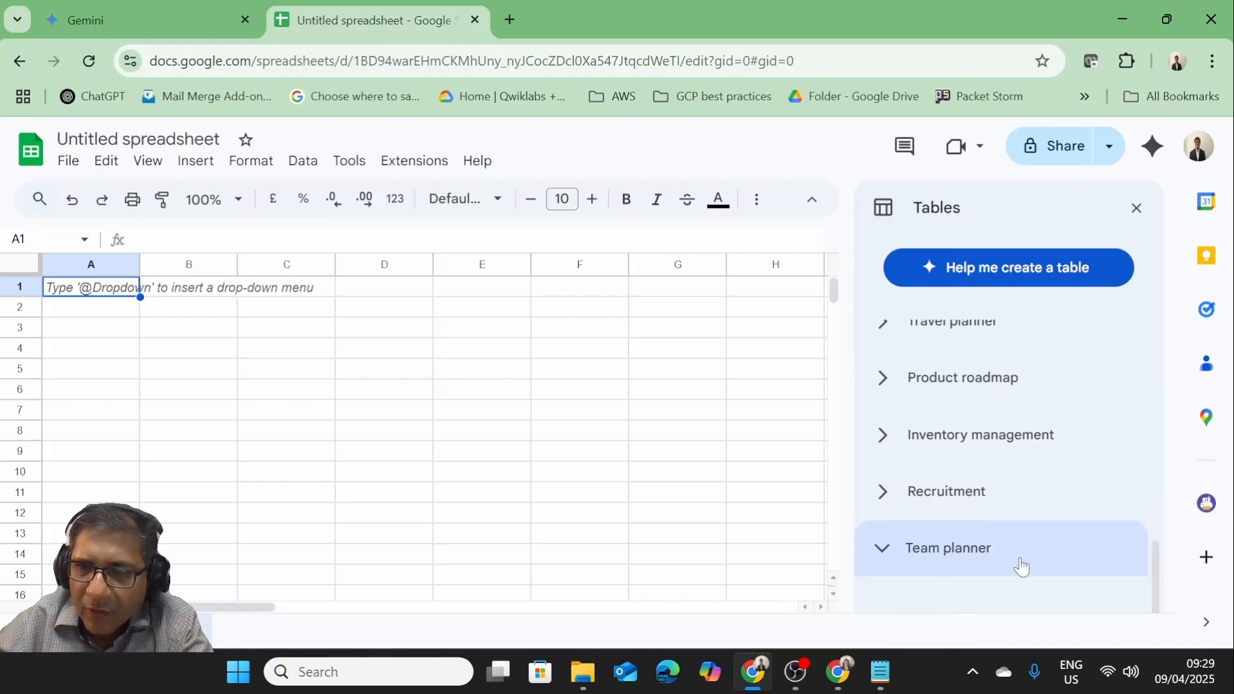
{"action": "left_click_drag", "start_coordinate": [1157, 521], "coordinate": [1135, 569]}
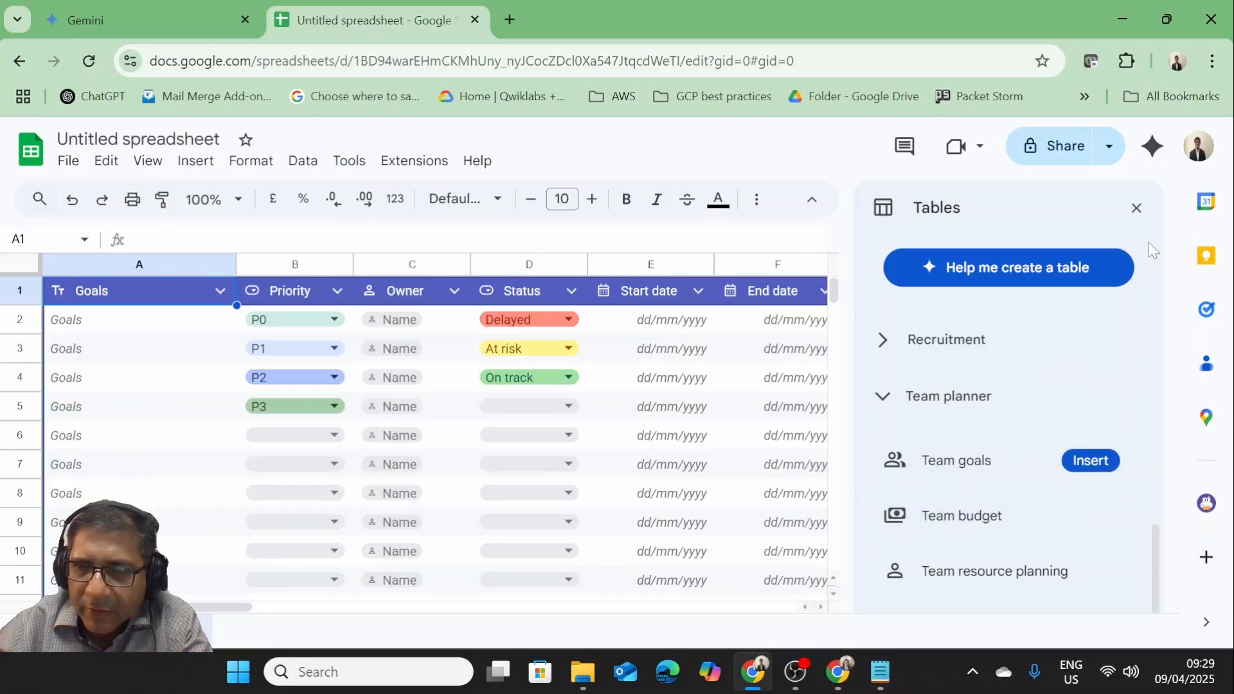
{"action": "left_click", "coordinate": [1137, 209]}
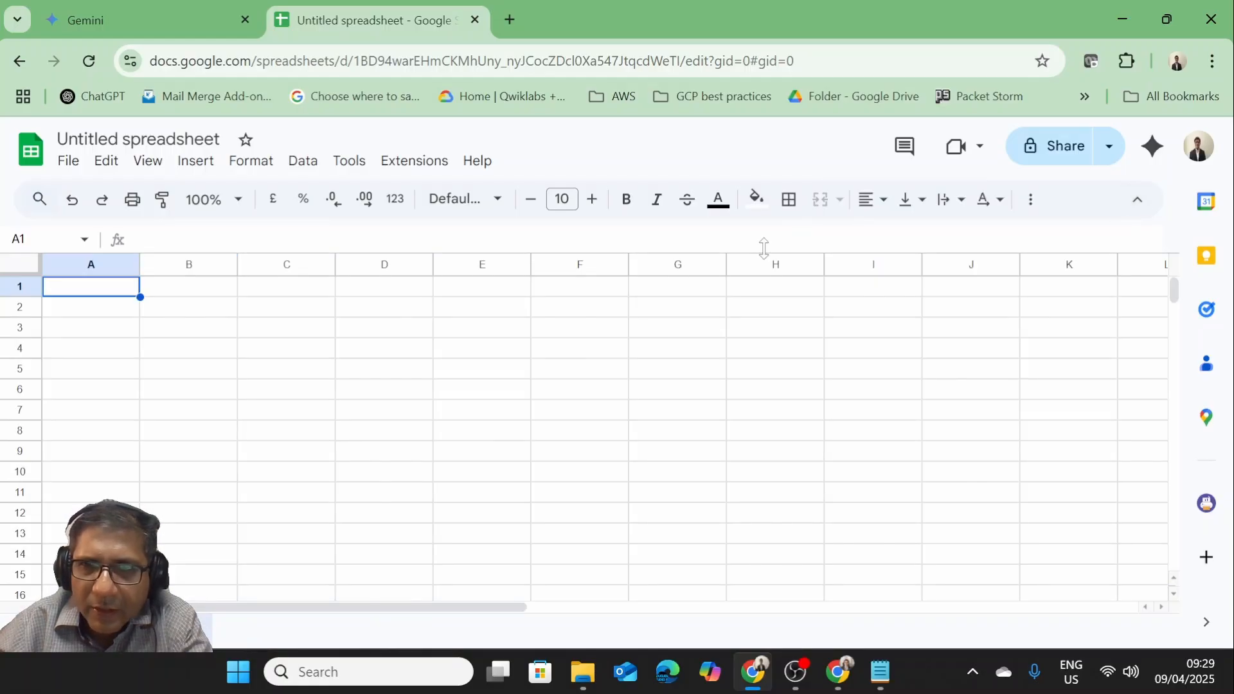
Ask Gemini to create a "Class Attendance - April 14 to 18" sheet using the copied prompt, with Sr. No. 1 to 25 and other fields blank
{"action": "left_click", "coordinate": [1150, 149]}
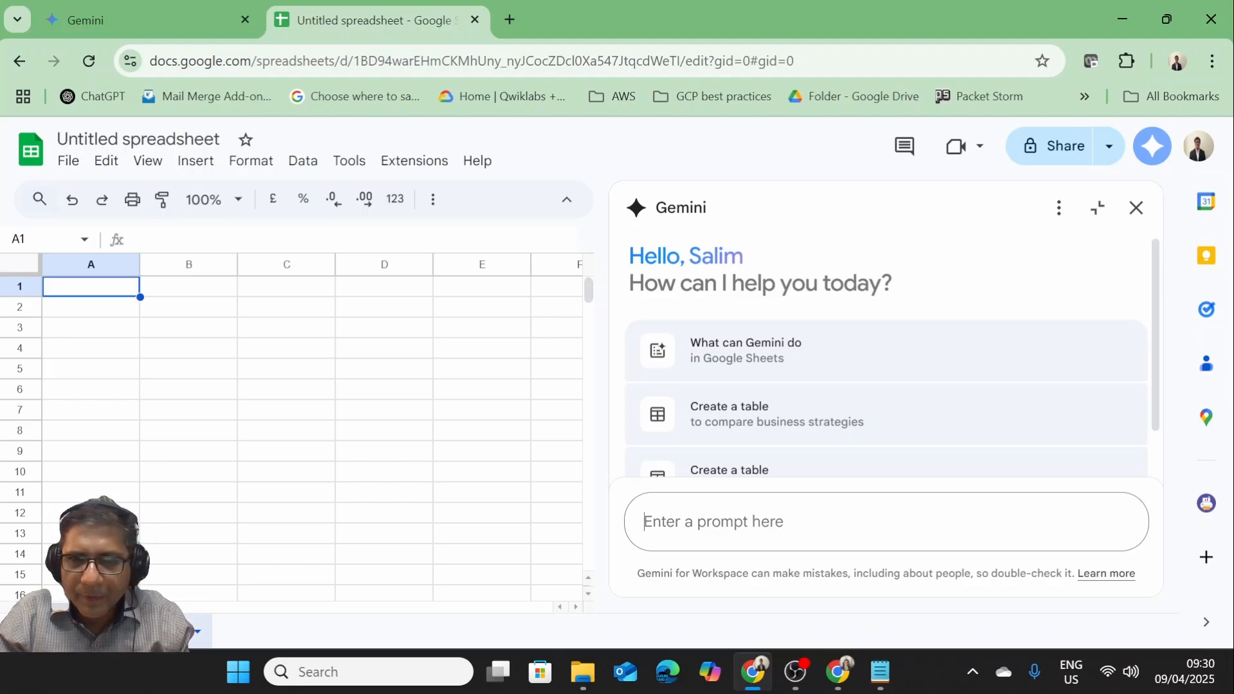
{"action": "key", "text": "ctrl+v"}
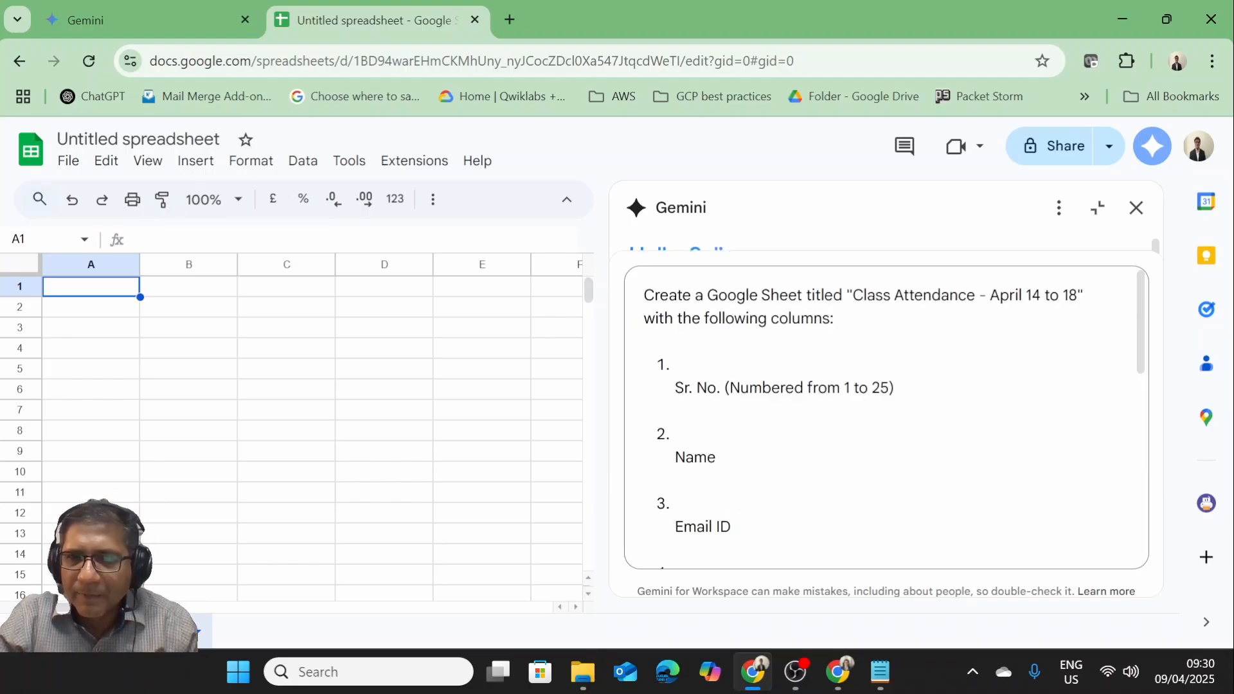
{"action": "left_click_drag", "start_coordinate": [1138, 331], "coordinate": [1142, 326]}
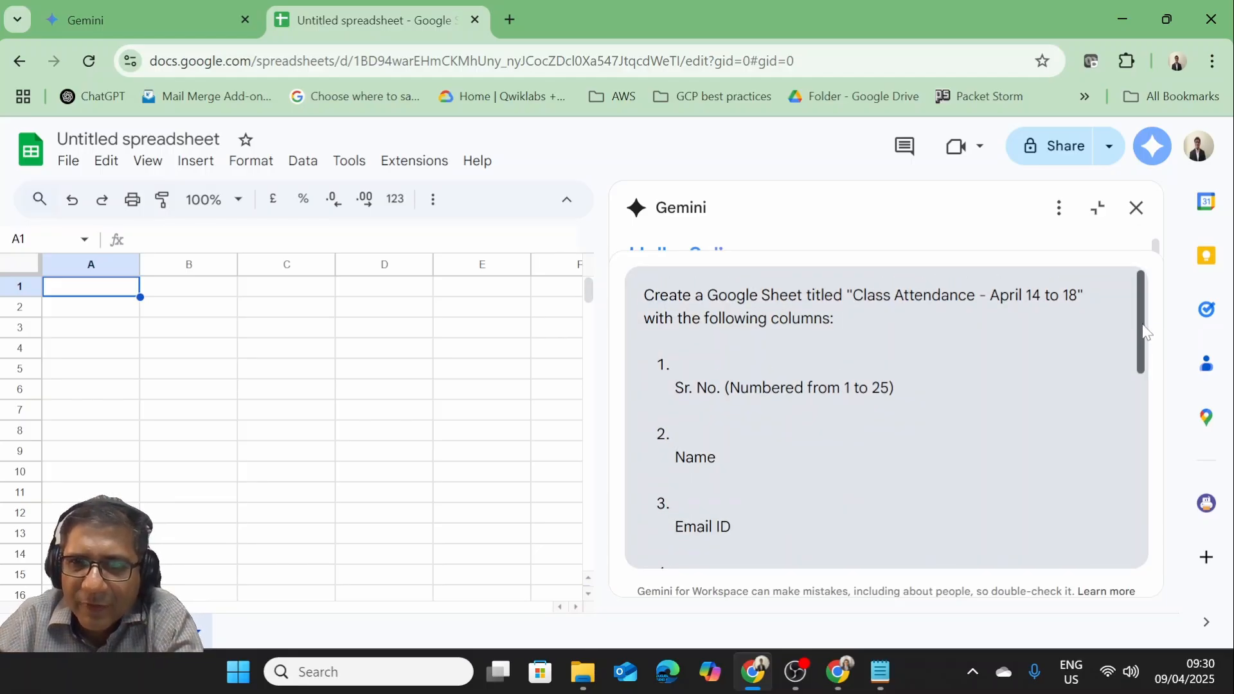
{"action": "left_click_drag", "start_coordinate": [1144, 332], "coordinate": [1129, 535]}
{"action": "left_click", "coordinate": [986, 553]}
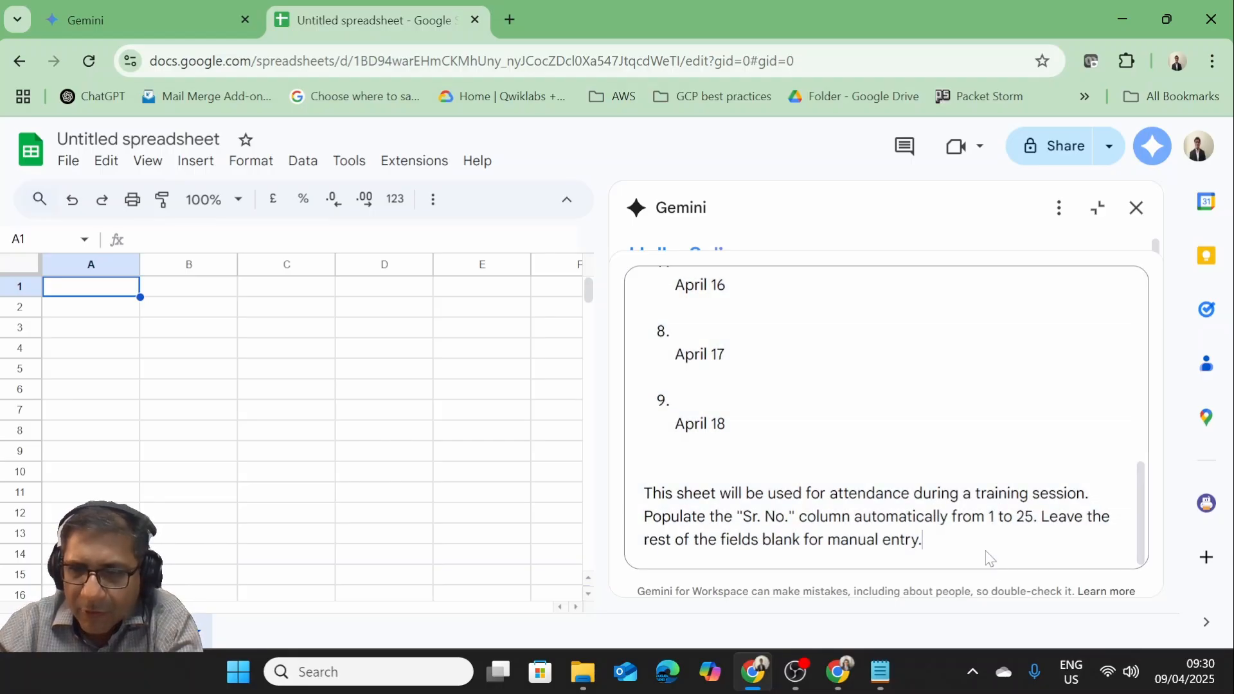
{"action": "key", "text": "Return"}
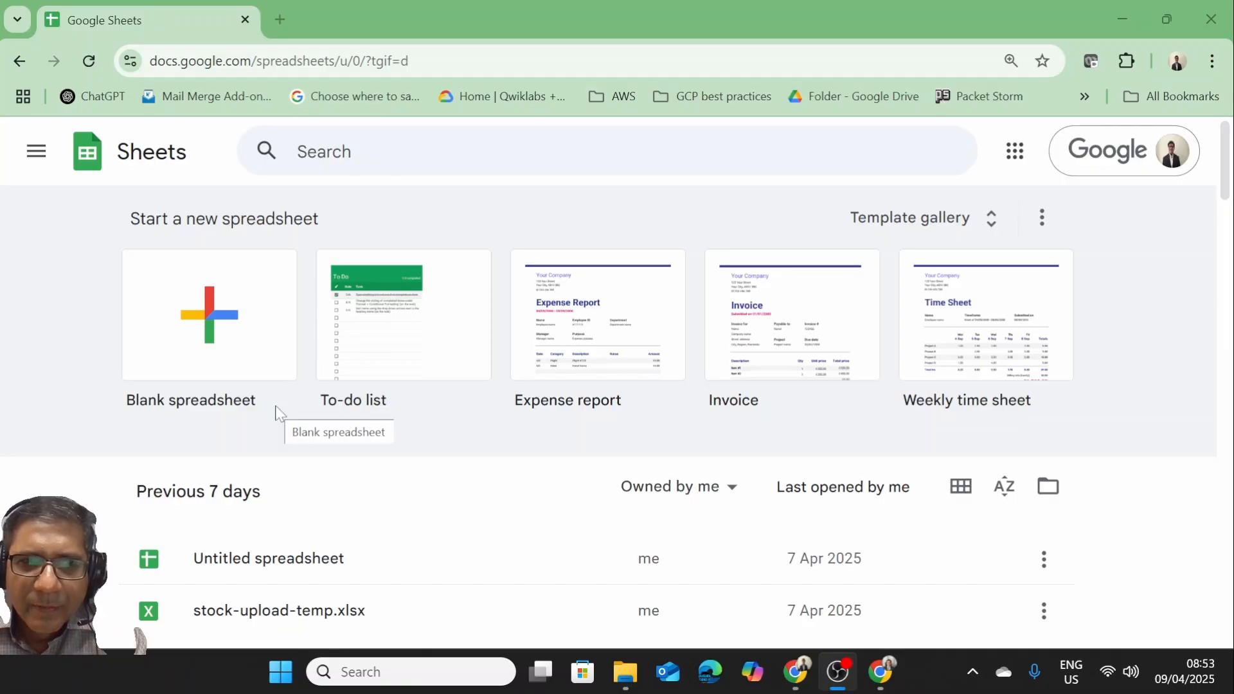
Import the local file project_task_tracker_50_rows.csv into a new blank spreadsheet with Replace spreadsheet, and widen the Email column to fit its addresses
{"action": "left_click", "coordinate": [250, 357]}
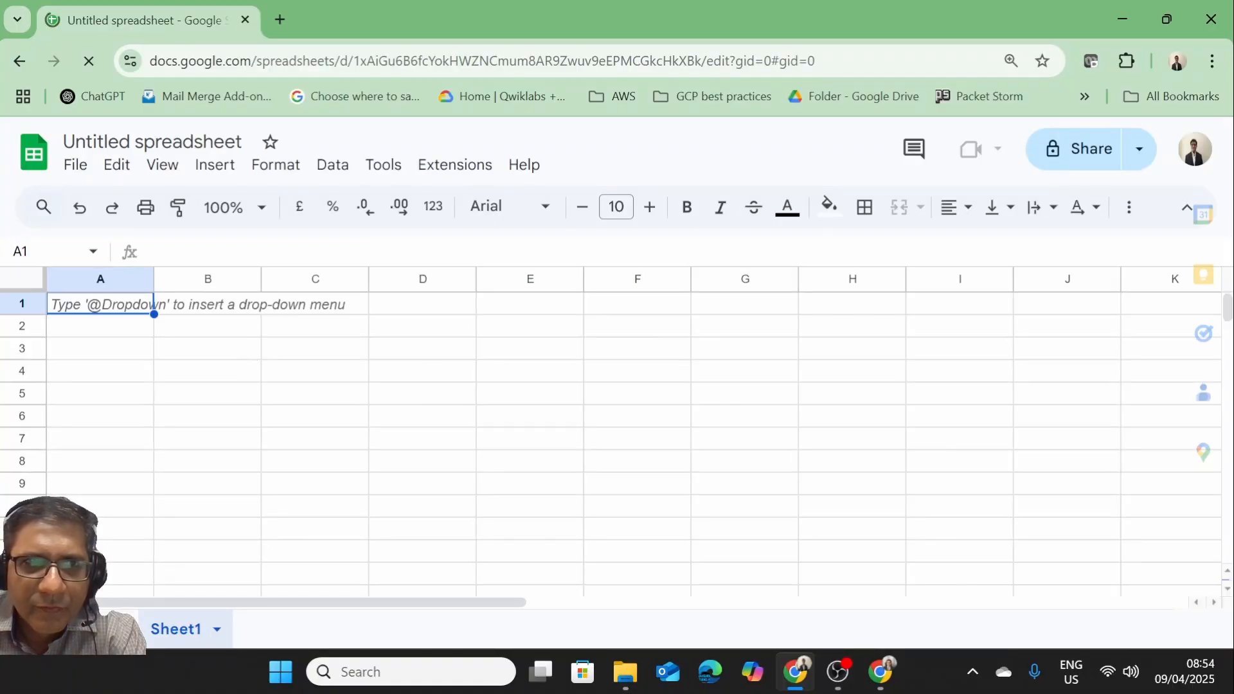
{"action": "left_click", "coordinate": [76, 167]}
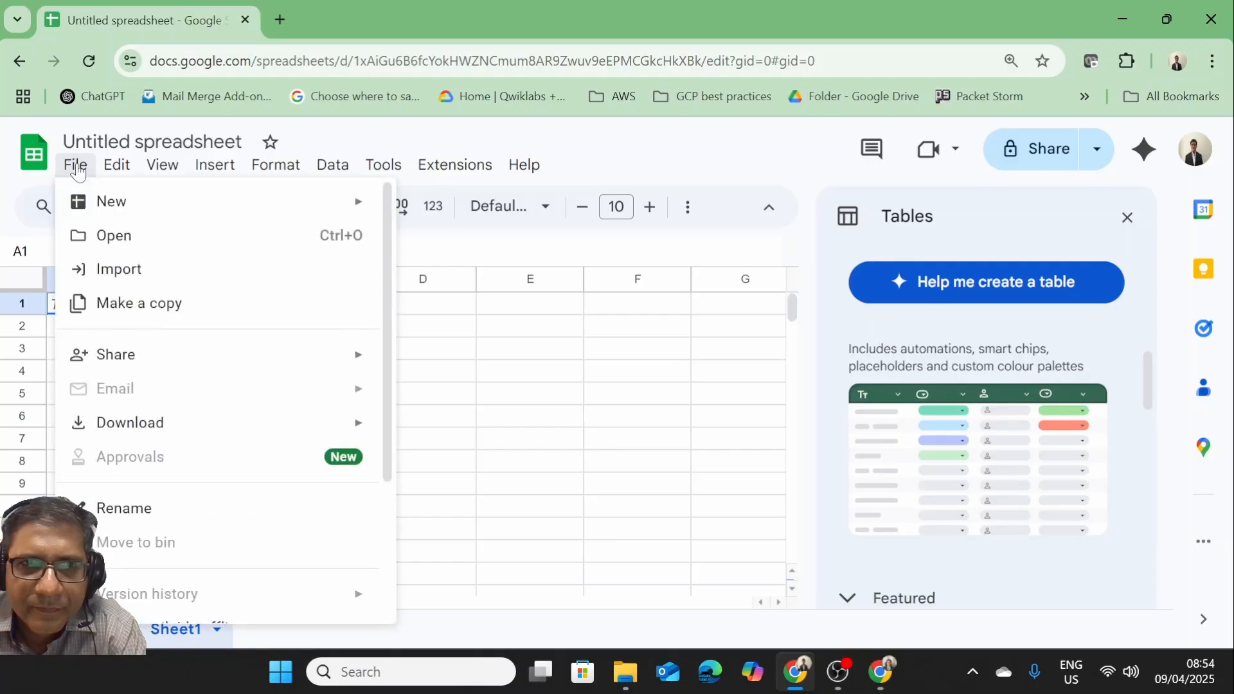
{"action": "left_click", "coordinate": [166, 276]}
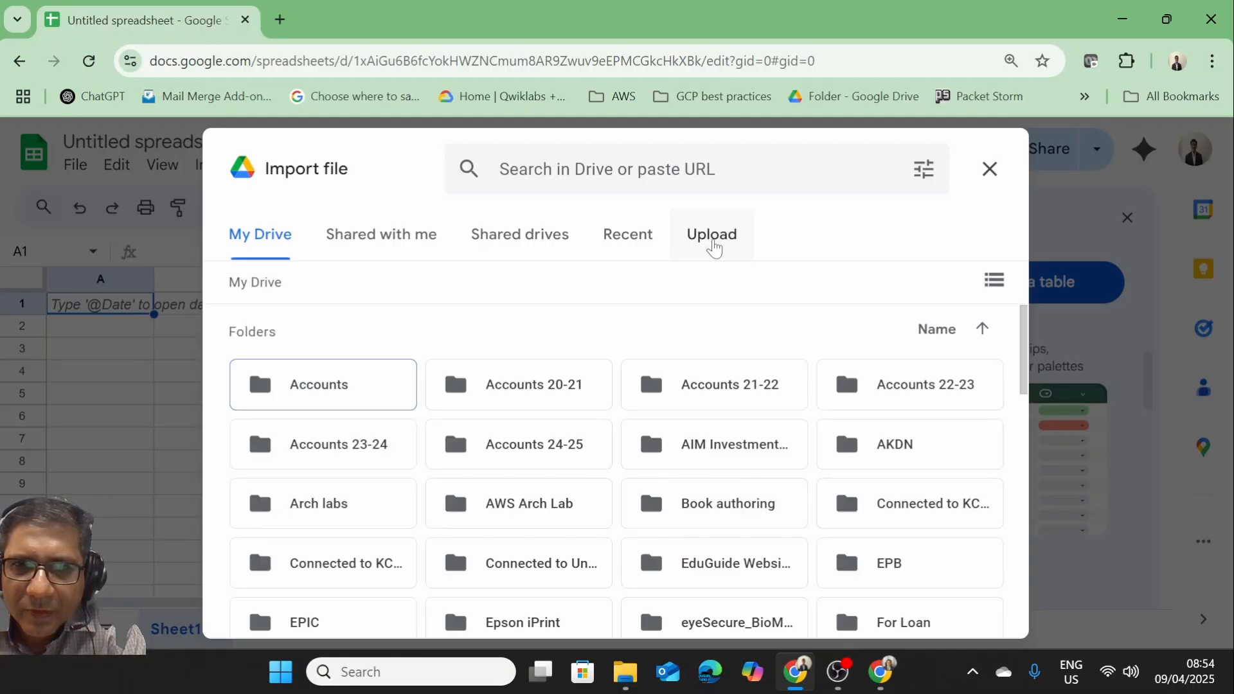
{"action": "left_click", "coordinate": [712, 245]}
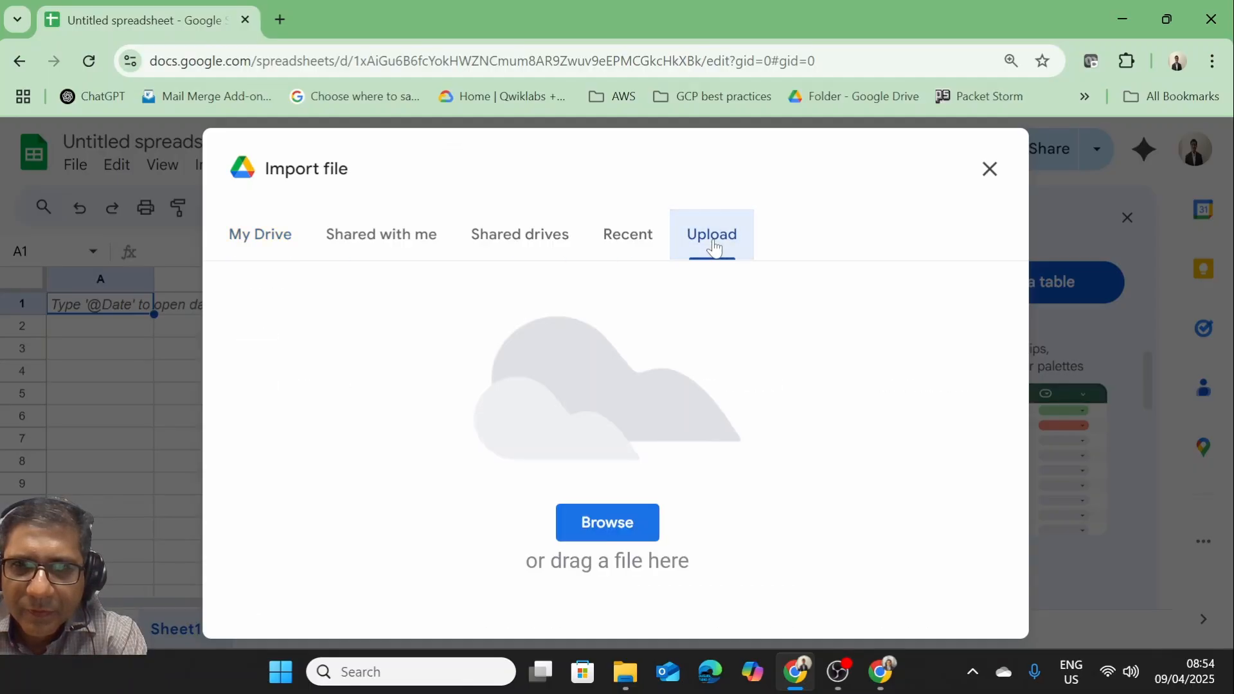
{"action": "left_click", "coordinate": [616, 522]}
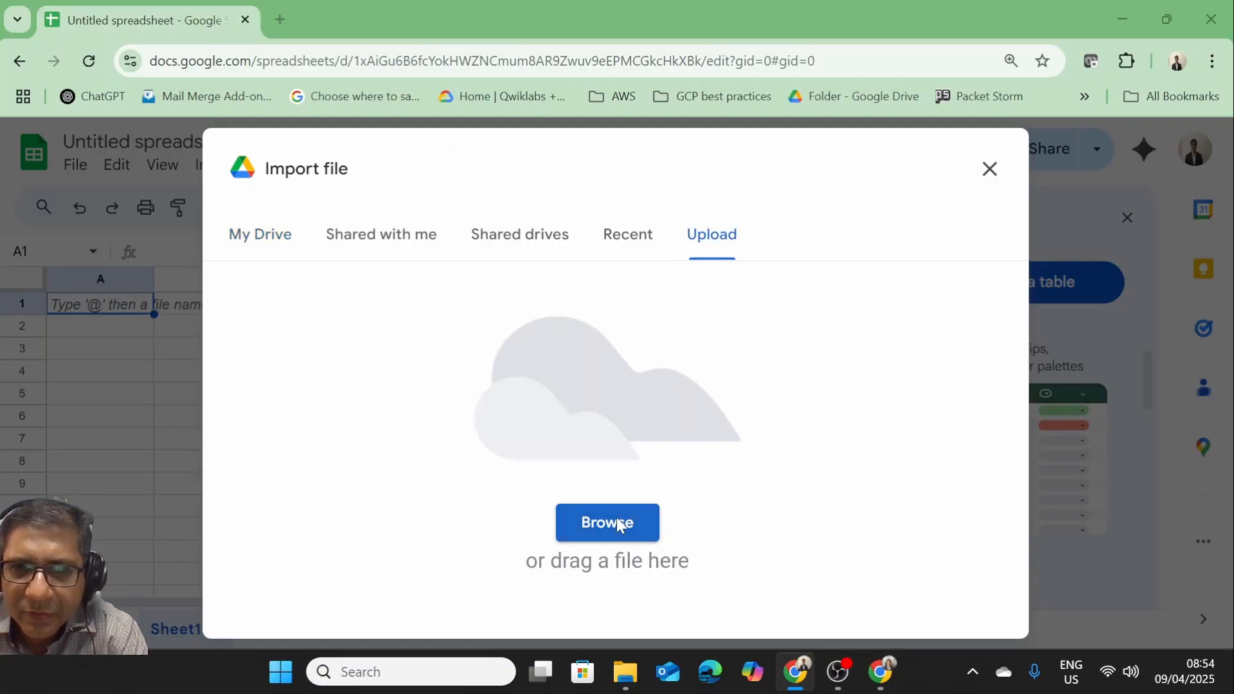
{"action": "double_click", "coordinate": [297, 179]}
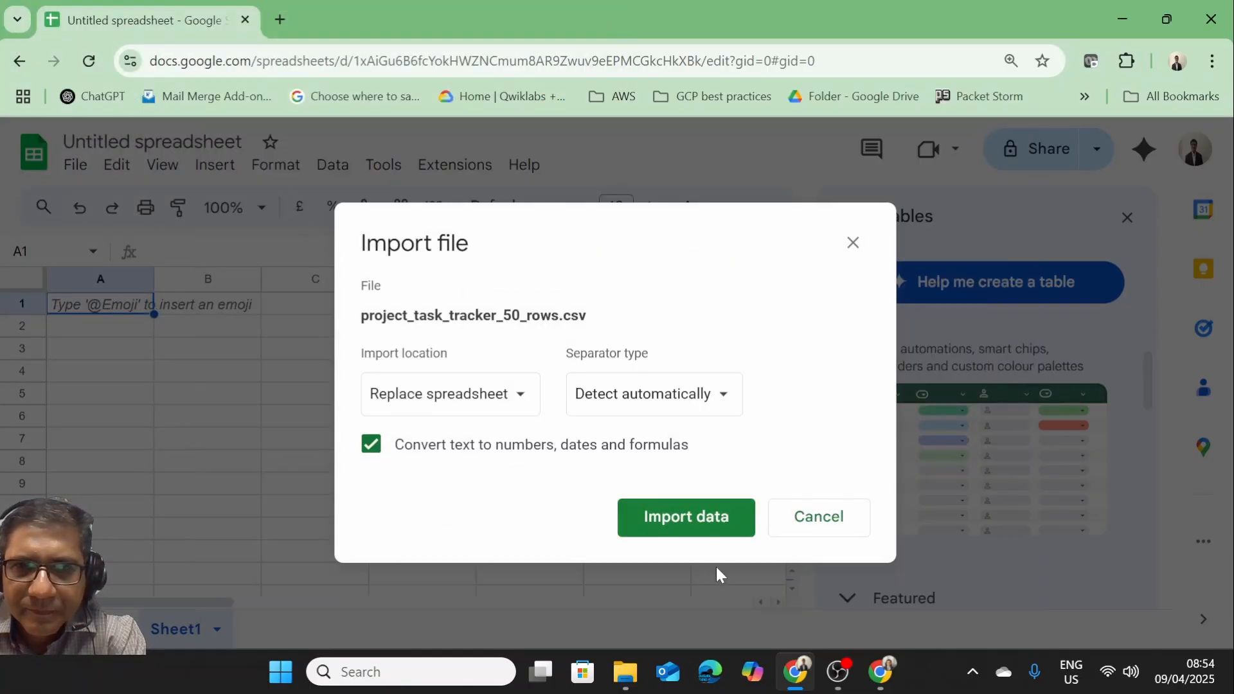
{"action": "left_click", "coordinate": [707, 528]}
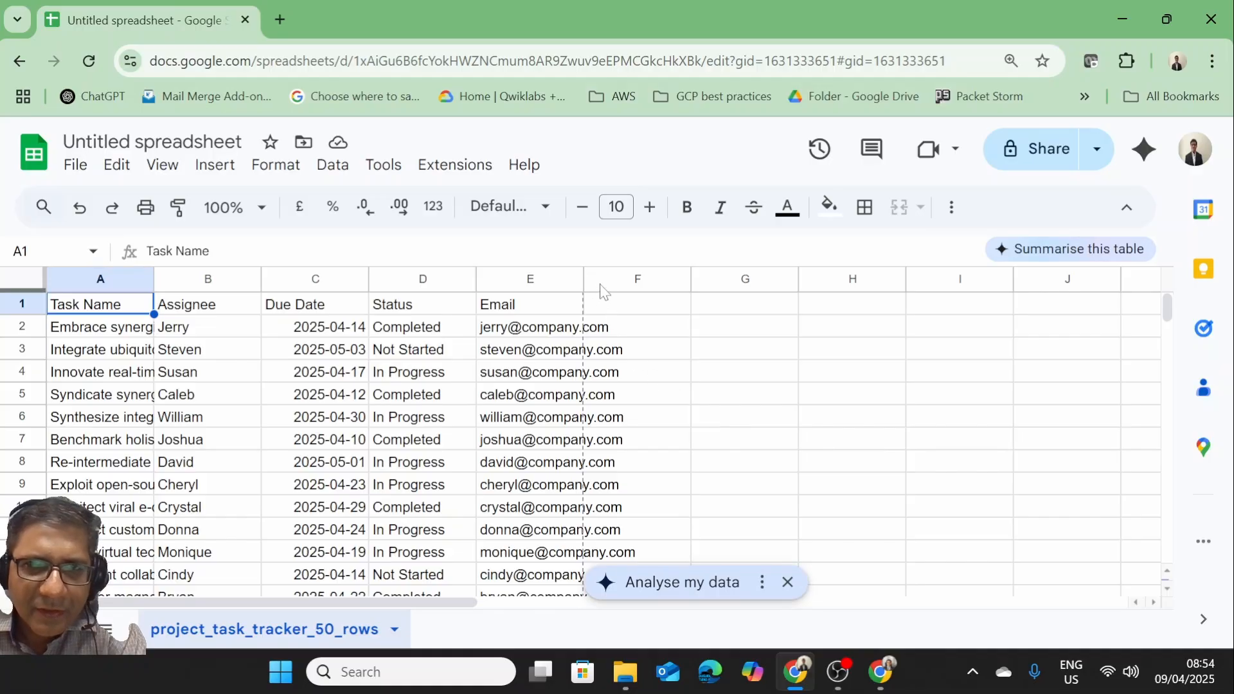
{"action": "left_click_drag", "start_coordinate": [584, 279], "coordinate": [638, 280]}
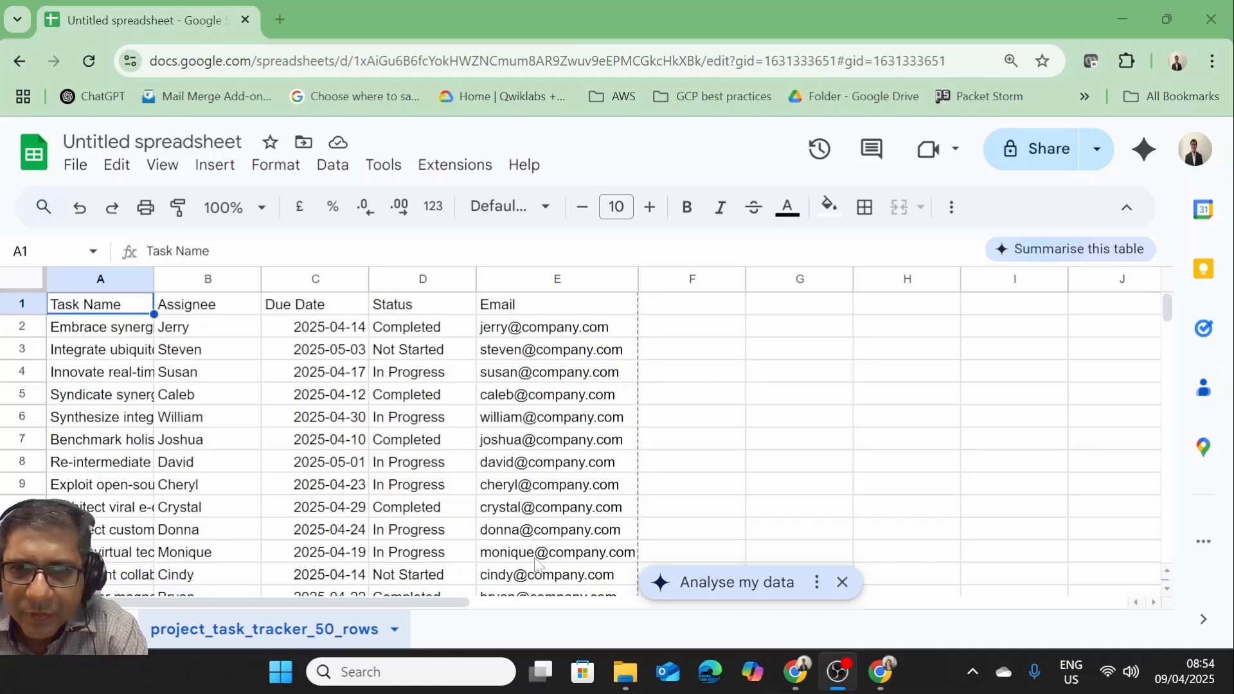
Have Gemini analyse the imported task data, dismiss the resizing tip and expand the Gemini sidebar to its wide view
{"action": "left_click", "coordinate": [737, 584]}
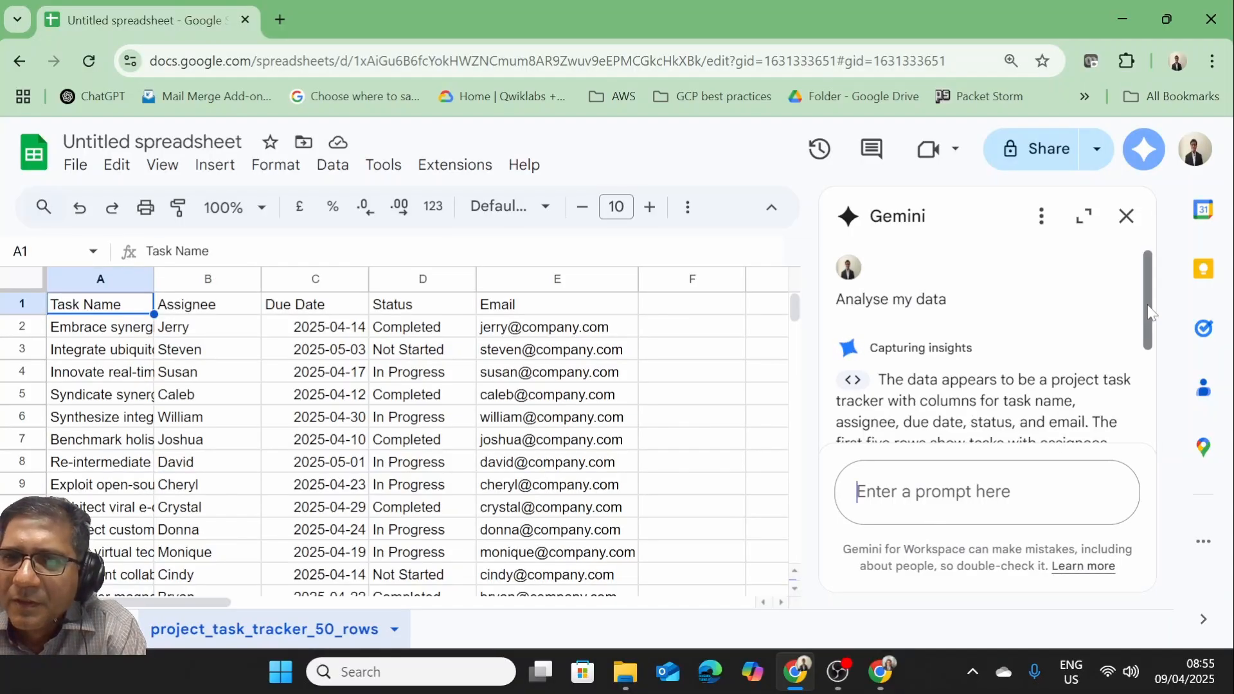
{"action": "left_click_drag", "start_coordinate": [1148, 311], "coordinate": [1148, 346]}
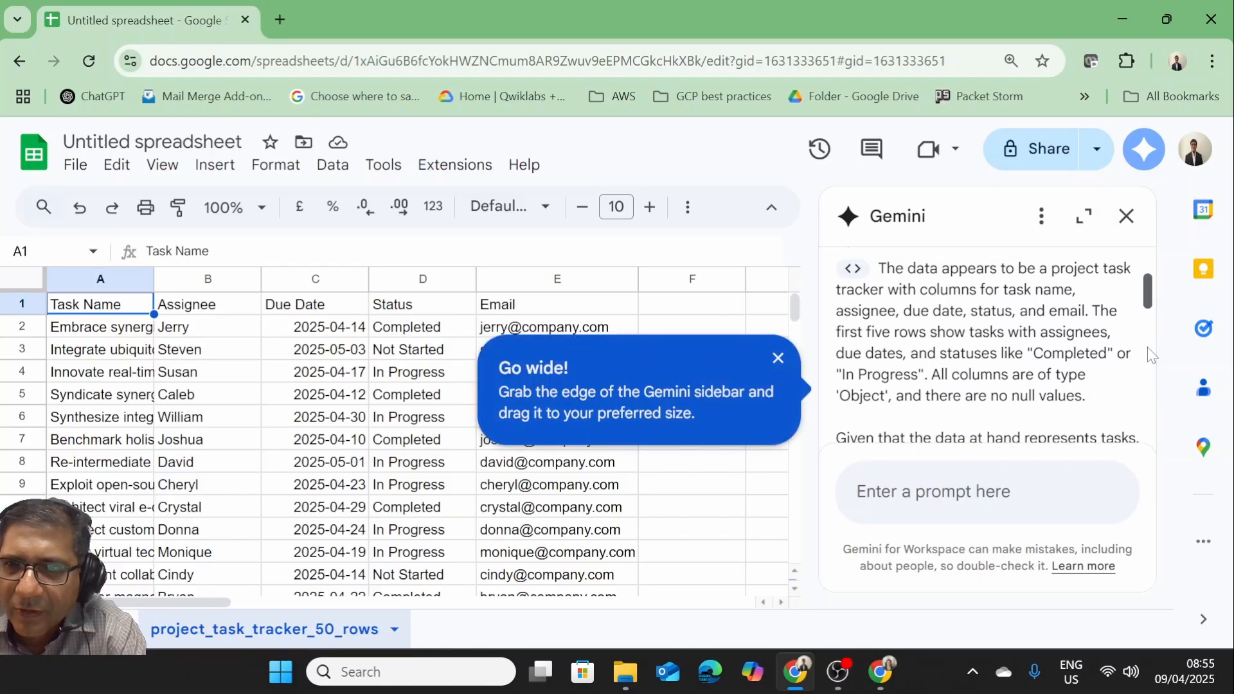
{"action": "scroll", "coordinate": [1147, 364], "scroll_direction": "up", "scroll_amount": 5}
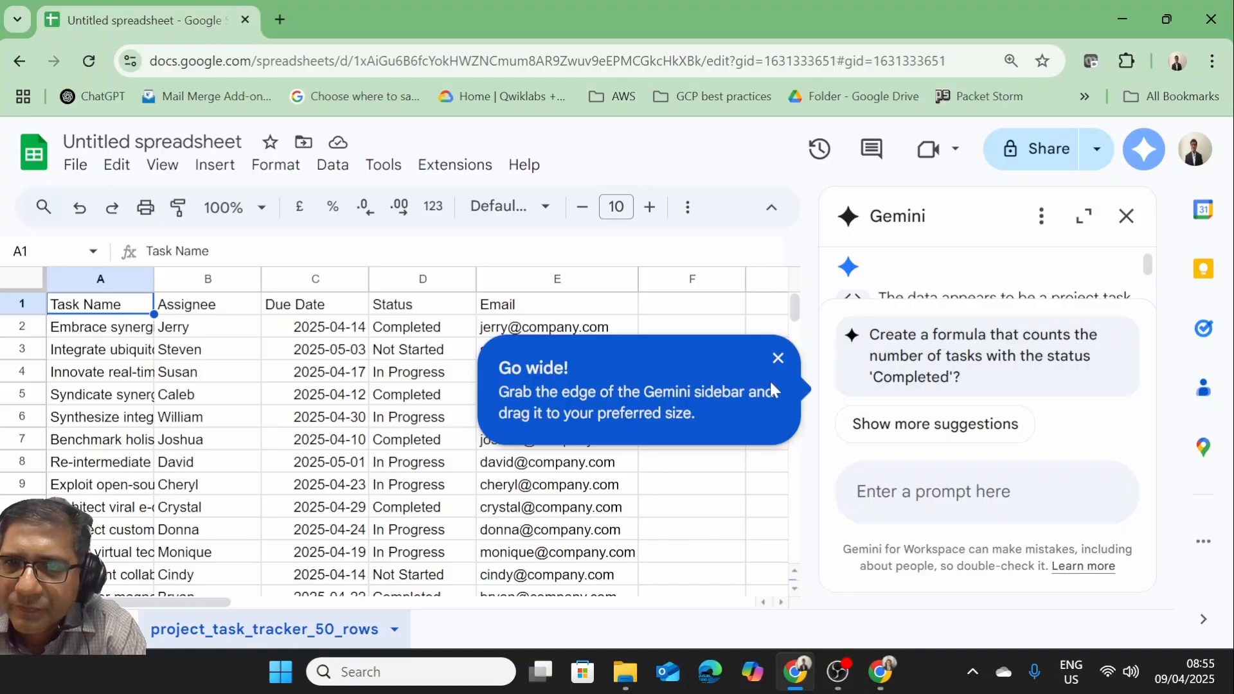
{"action": "left_click", "coordinate": [771, 363]}
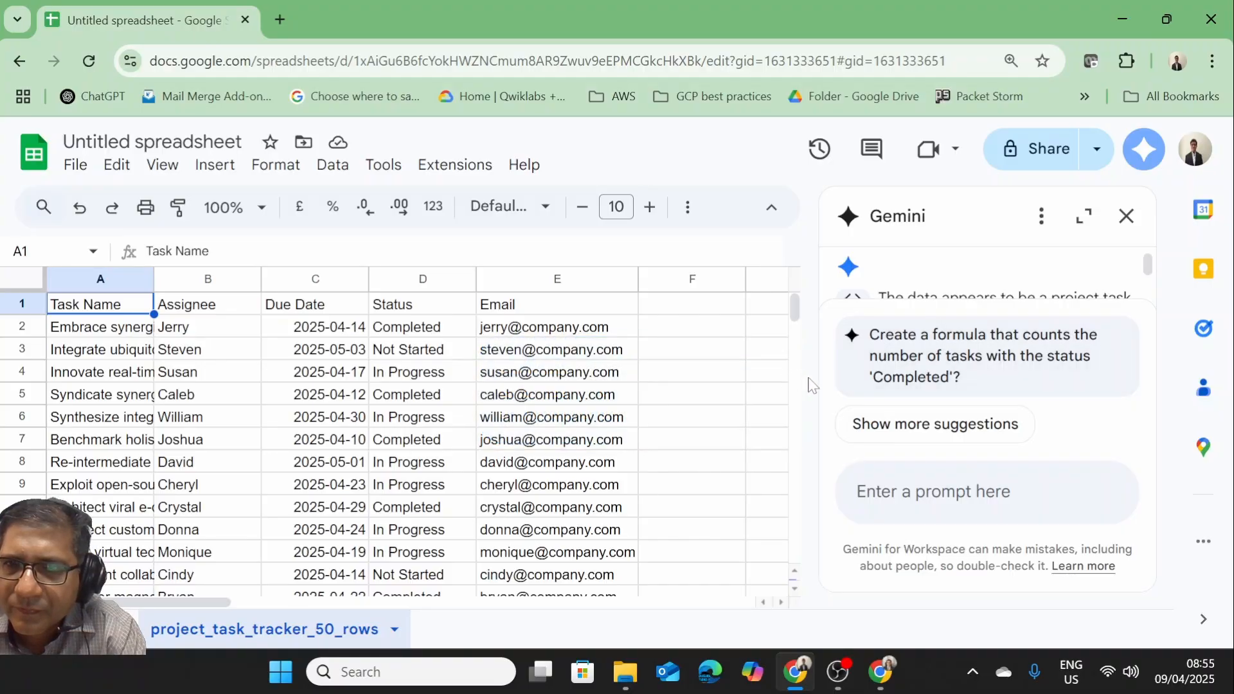
{"action": "left_click_drag", "start_coordinate": [814, 384], "coordinate": [707, 393]}
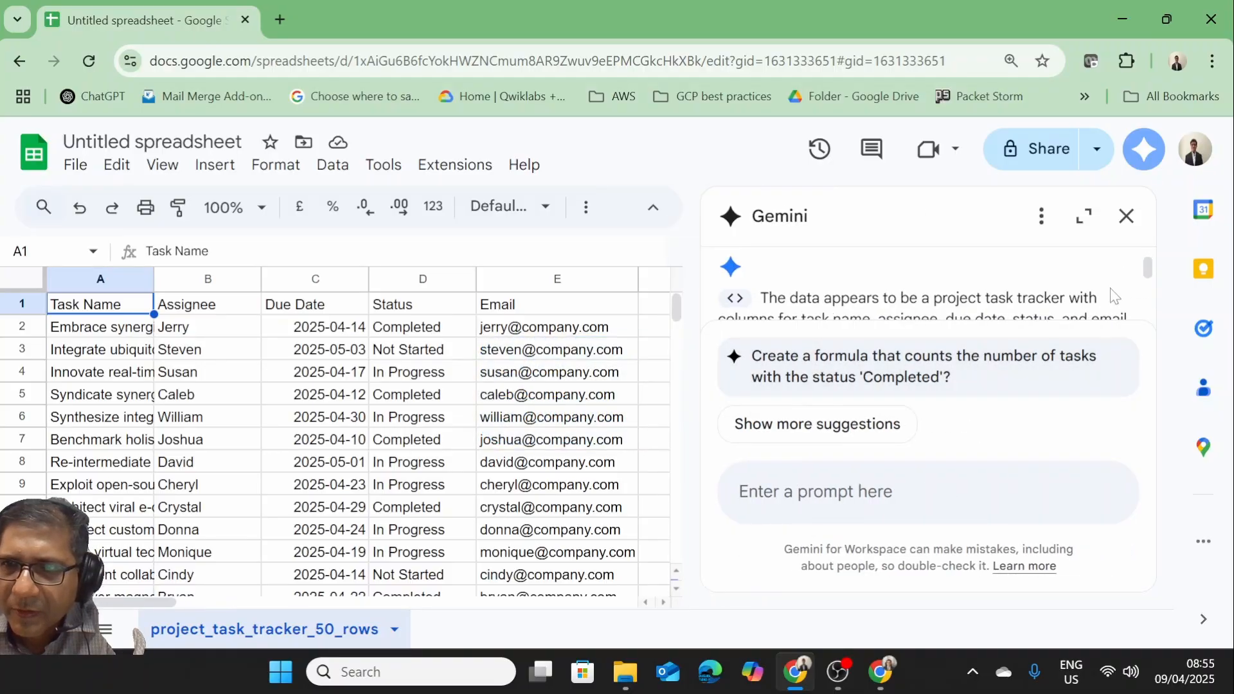
{"action": "scroll", "coordinate": [1147, 276], "scroll_direction": "up", "scroll_amount": 3}
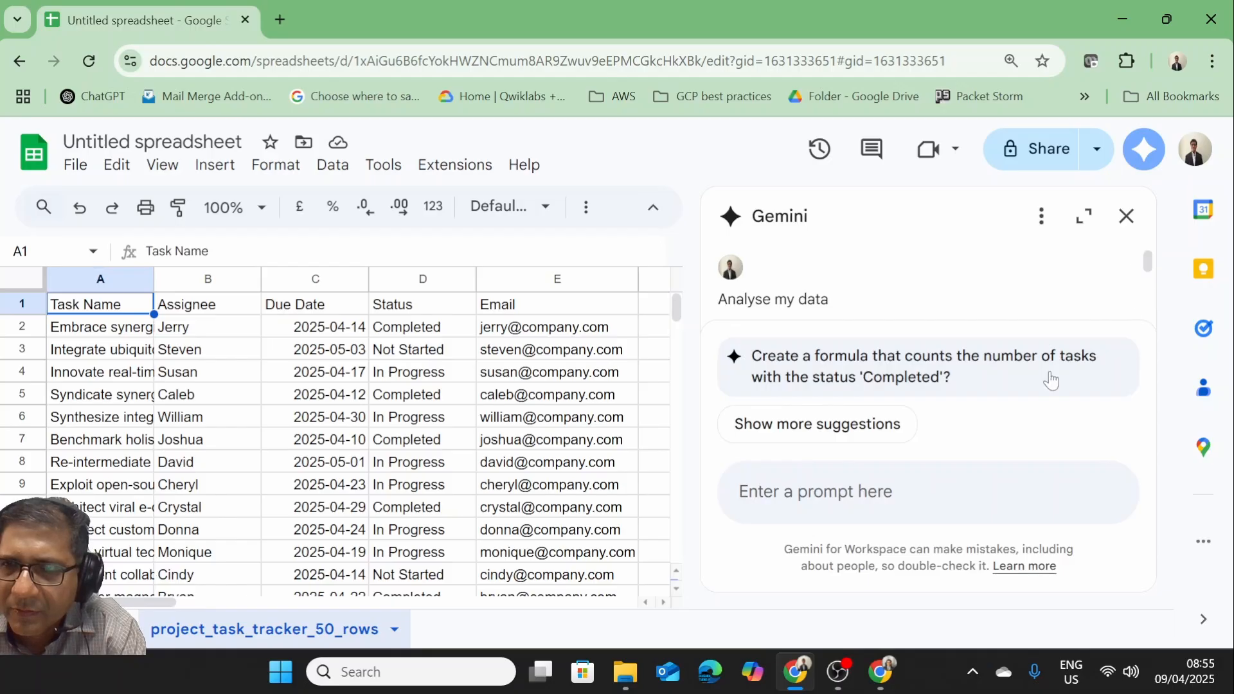
{"action": "left_click", "coordinate": [1085, 219]}
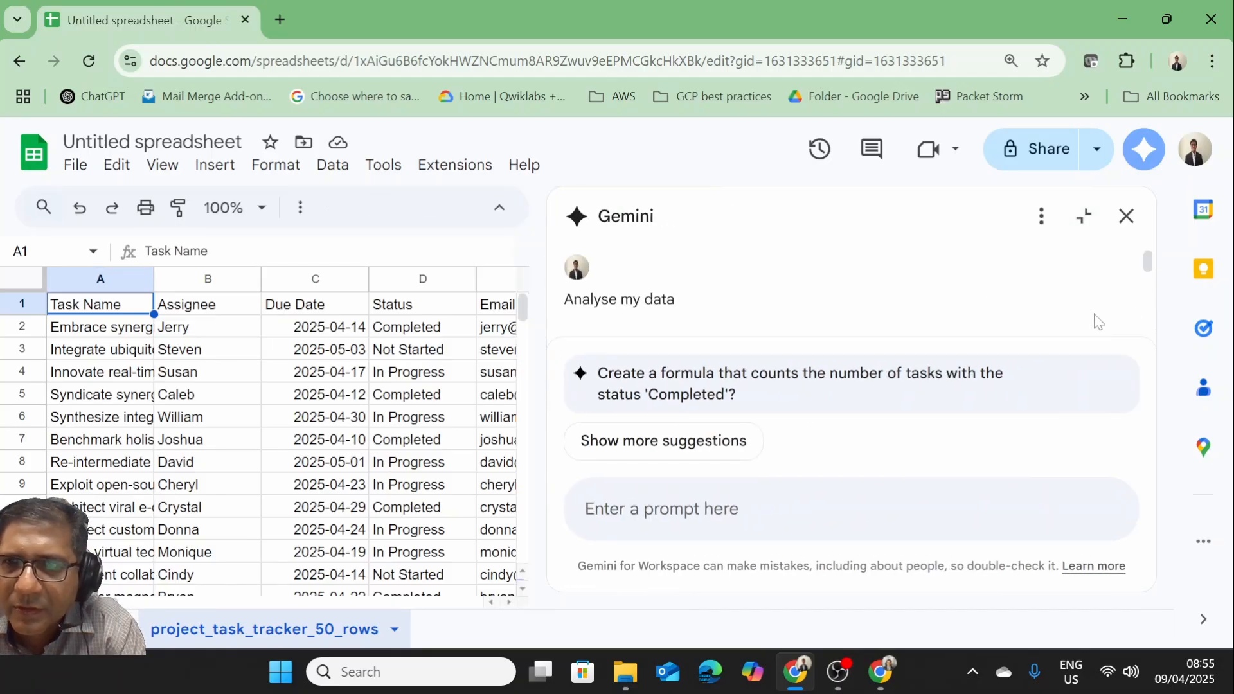
Read through Gemini's analysis, examining the data description, task status counts, time to due date and overall conclusion
{"action": "left_click_drag", "start_coordinate": [1154, 267], "coordinate": [1156, 280]}
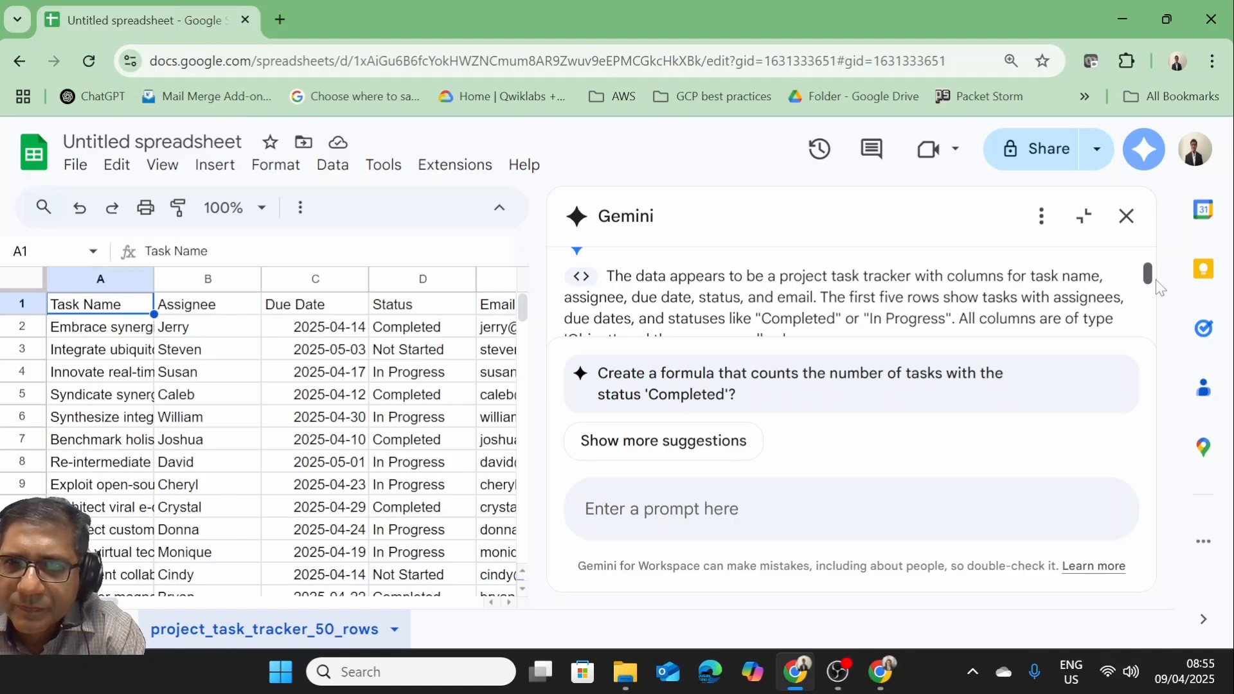
{"action": "left_click_drag", "start_coordinate": [1156, 286], "coordinate": [1158, 321]}
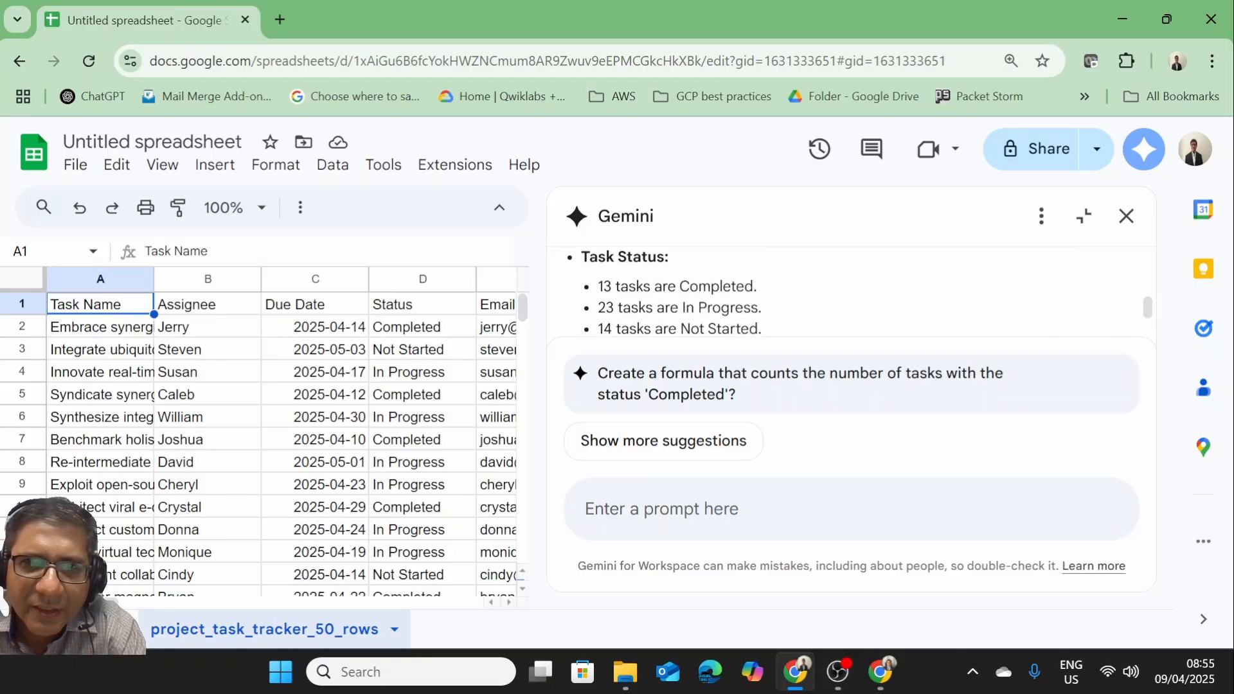
{"action": "left_click_drag", "start_coordinate": [610, 286], "coordinate": [774, 297]}
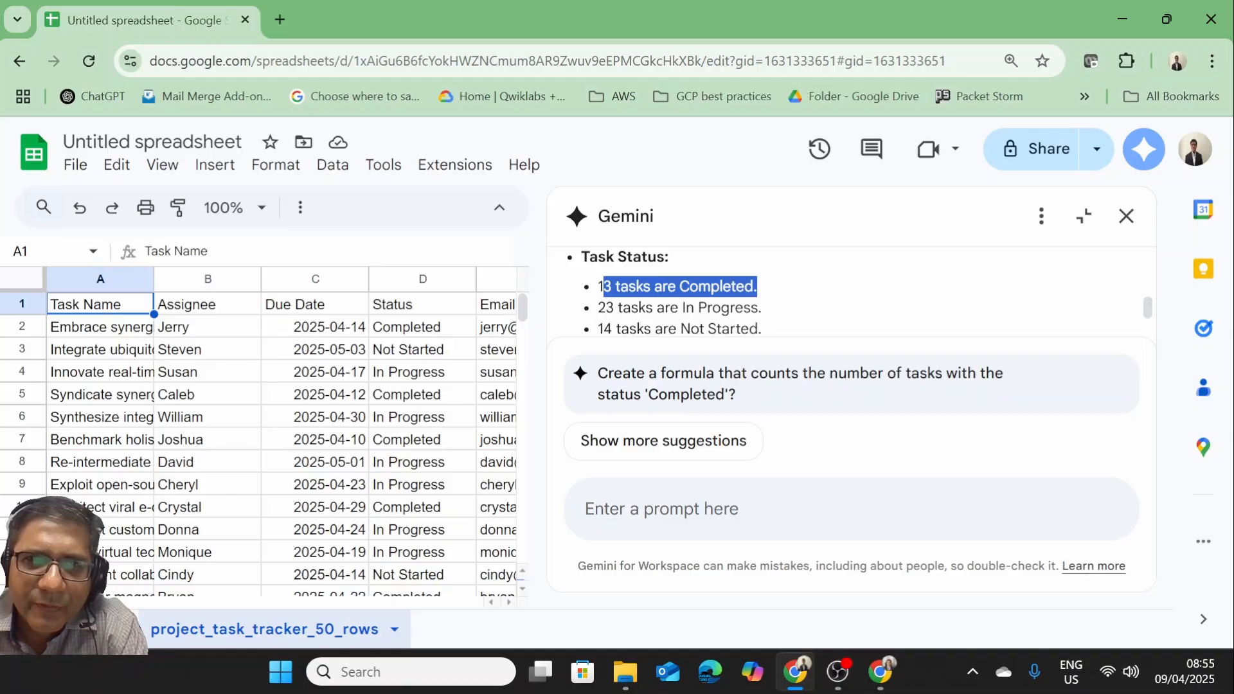
{"action": "left_click_drag", "start_coordinate": [614, 308], "coordinate": [750, 308]}
{"action": "left_click_drag", "start_coordinate": [597, 329], "coordinate": [757, 328]}
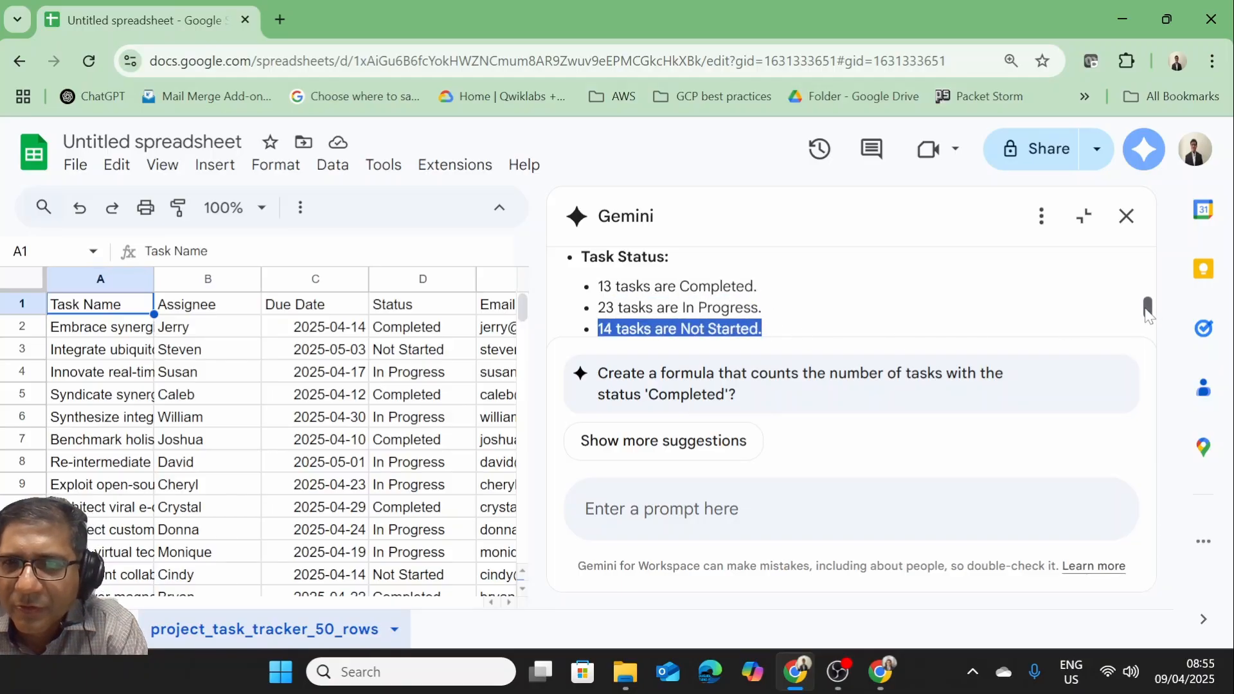
{"action": "left_click_drag", "start_coordinate": [1148, 311], "coordinate": [1149, 324]}
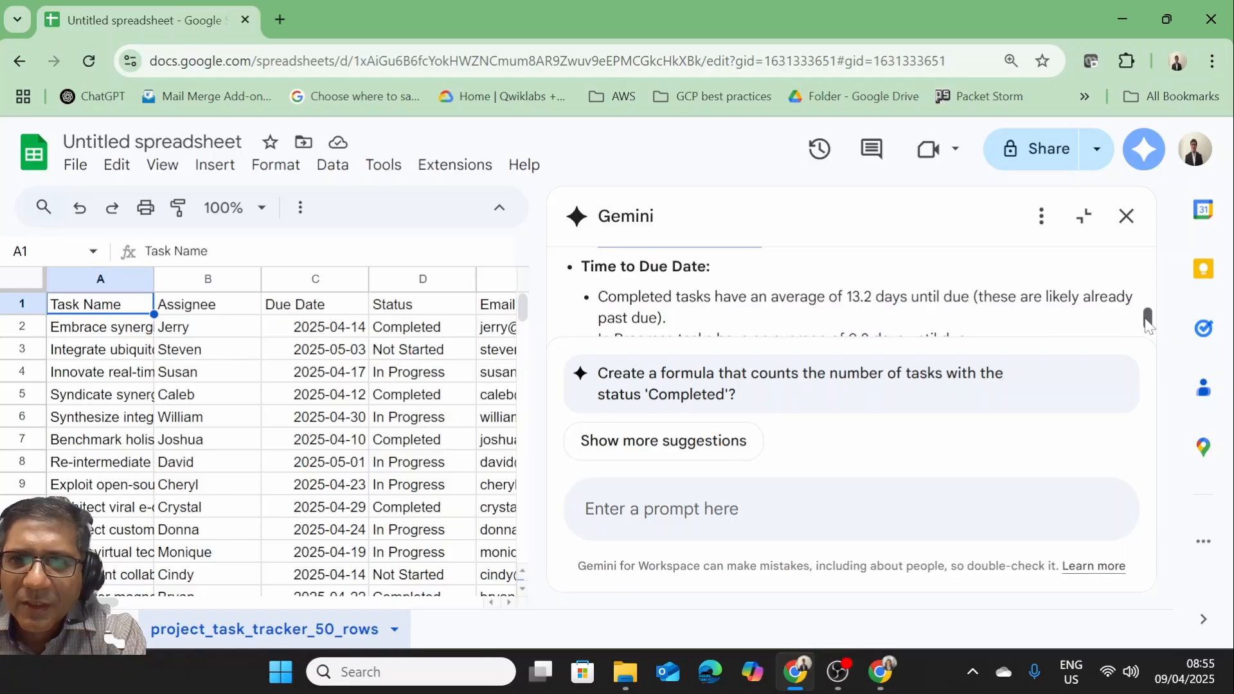
{"action": "left_click_drag", "start_coordinate": [1147, 324], "coordinate": [1149, 331]}
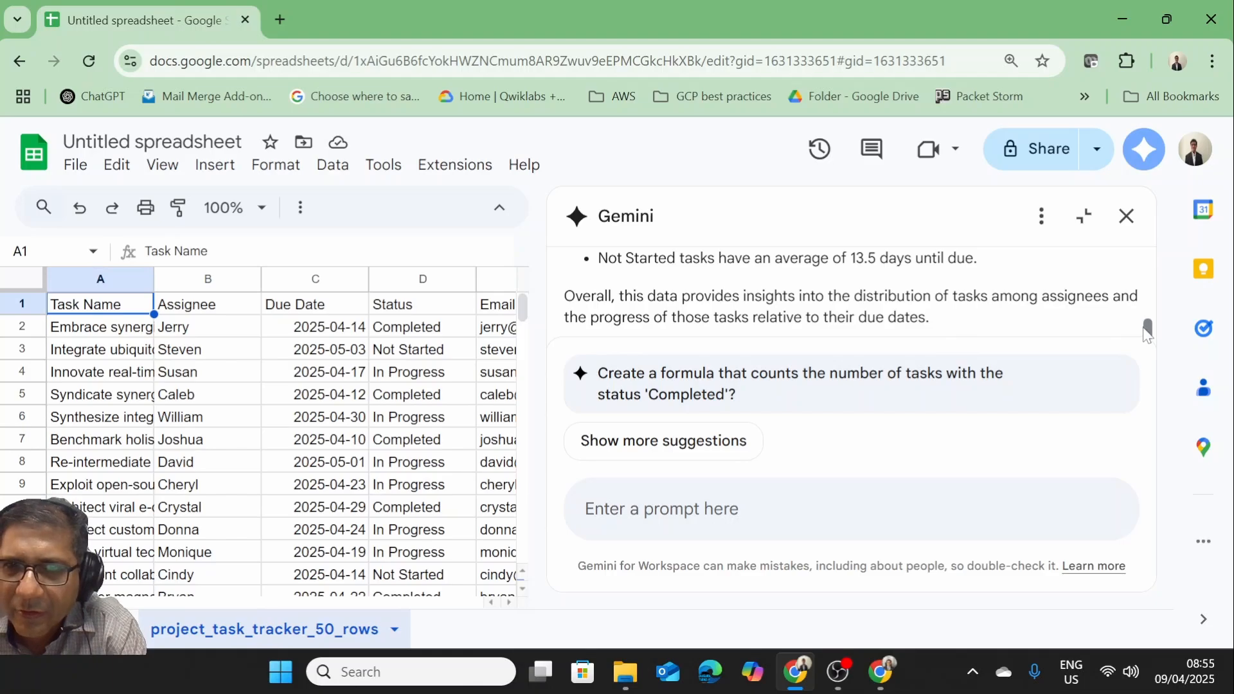
{"action": "left_click_drag", "start_coordinate": [1148, 331], "coordinate": [1148, 343]}
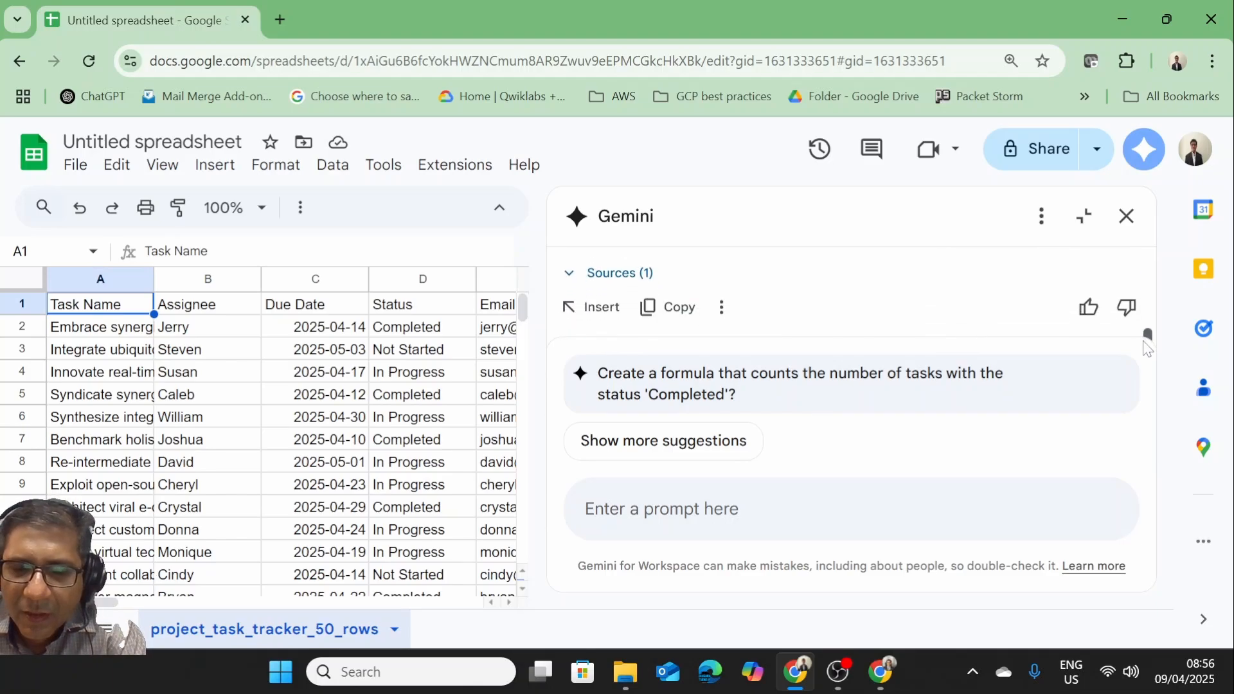
Ask Gemini how many tasks are completed by the assignee listed in row 8
{"action": "left_click", "coordinate": [668, 532]}
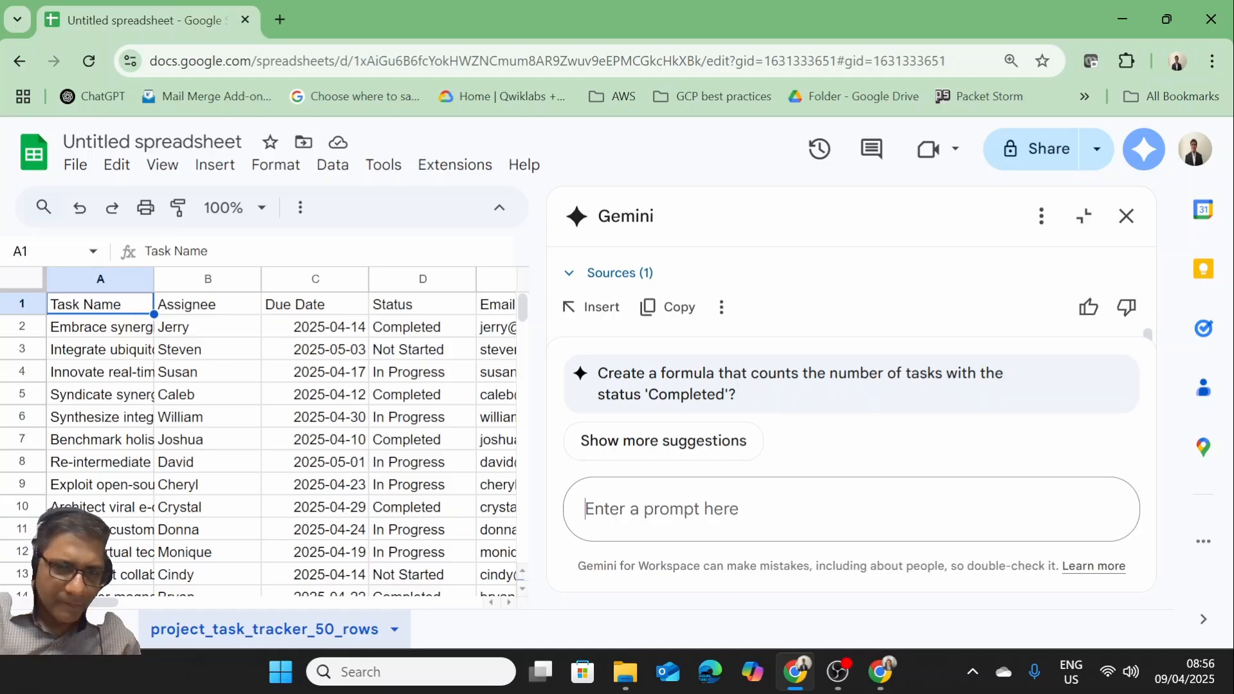
{"action": "type", "text": "How may "}
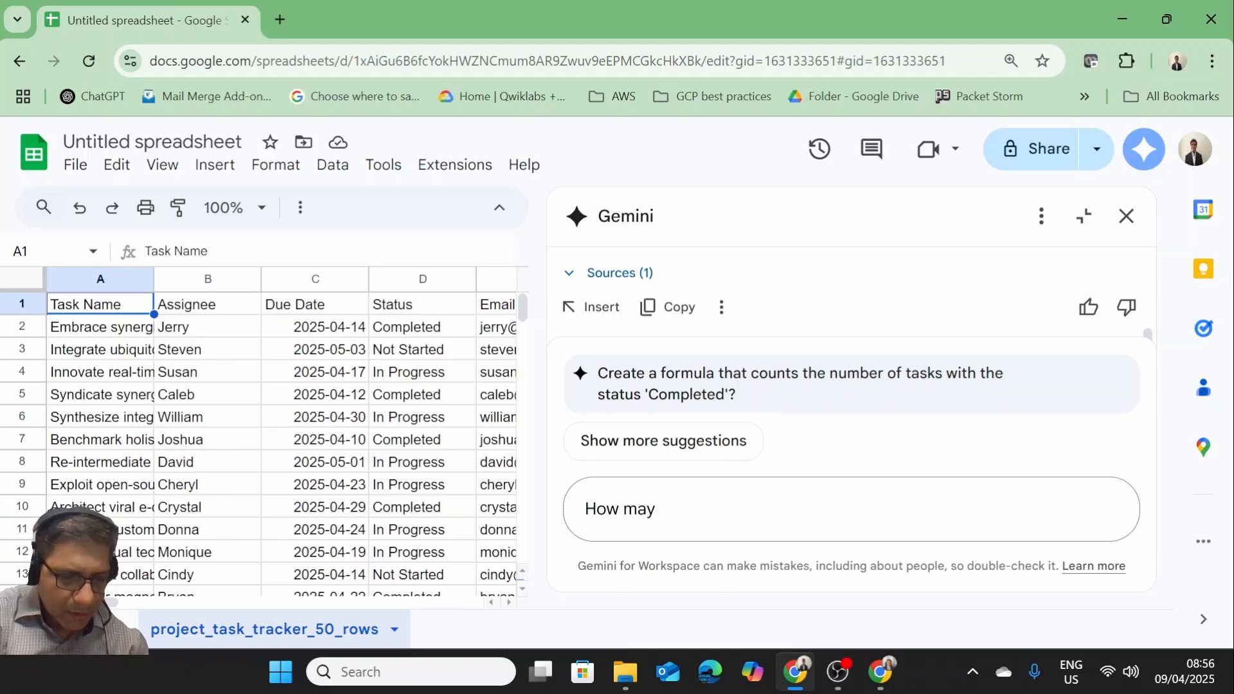
{"action": "type", "text": "task are "}
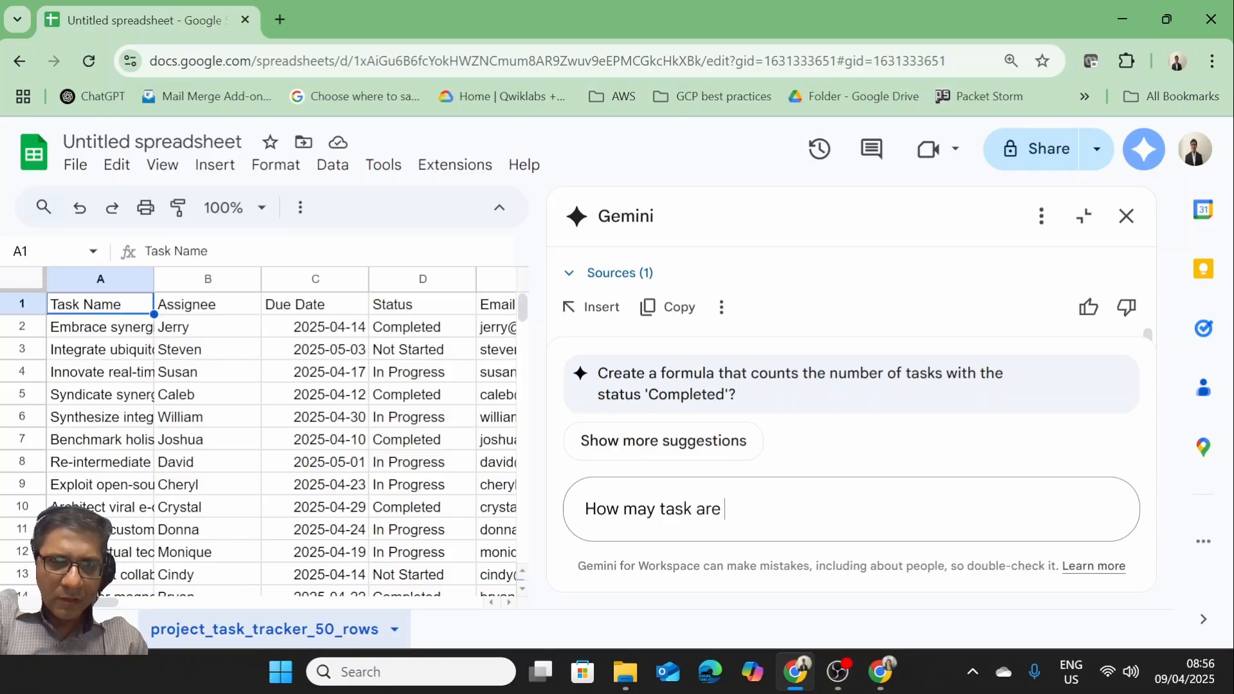
{"action": "type", "text": "comple"}
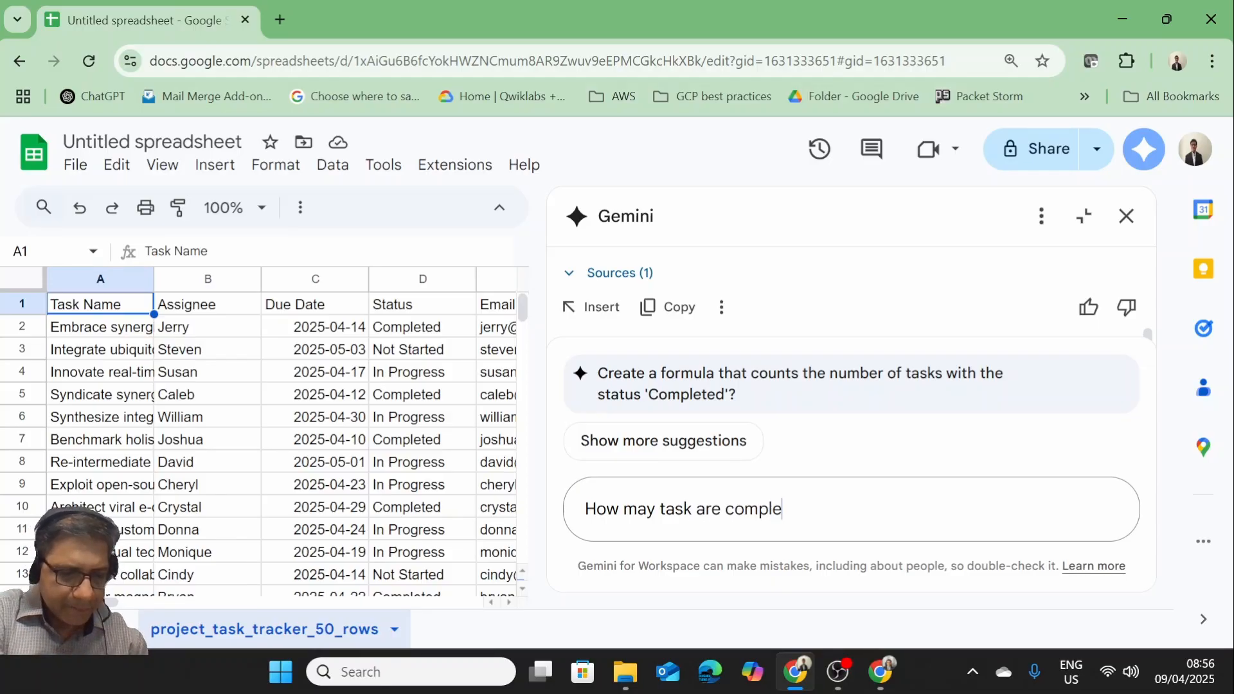
{"action": "type", "text": "ted v"}
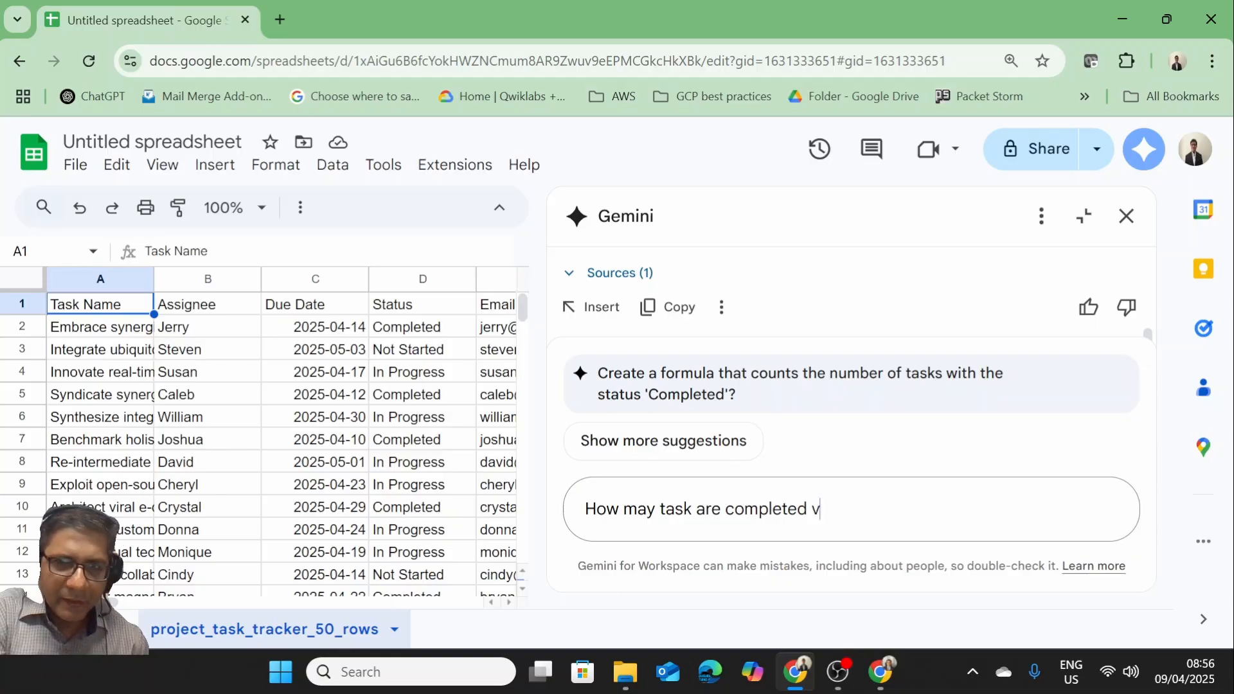
{"action": "key", "text": "BackSpace"}
{"action": "type", "text": "by "}
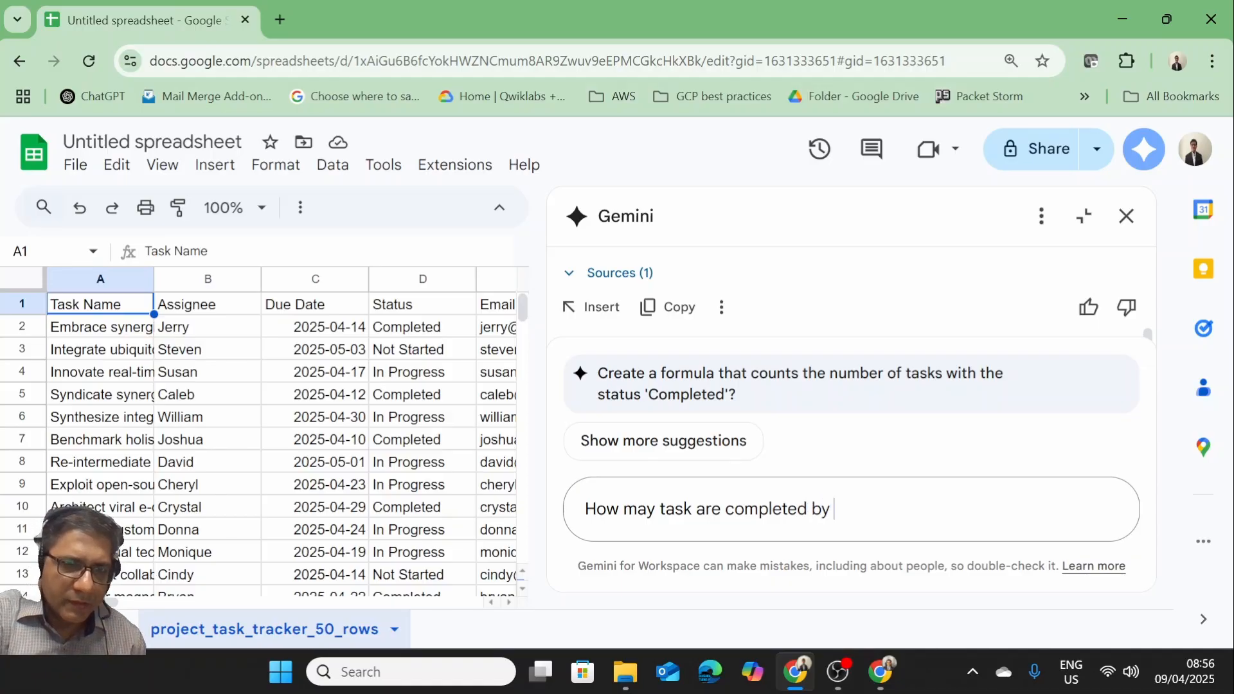
{"action": "type", "text": "David"}
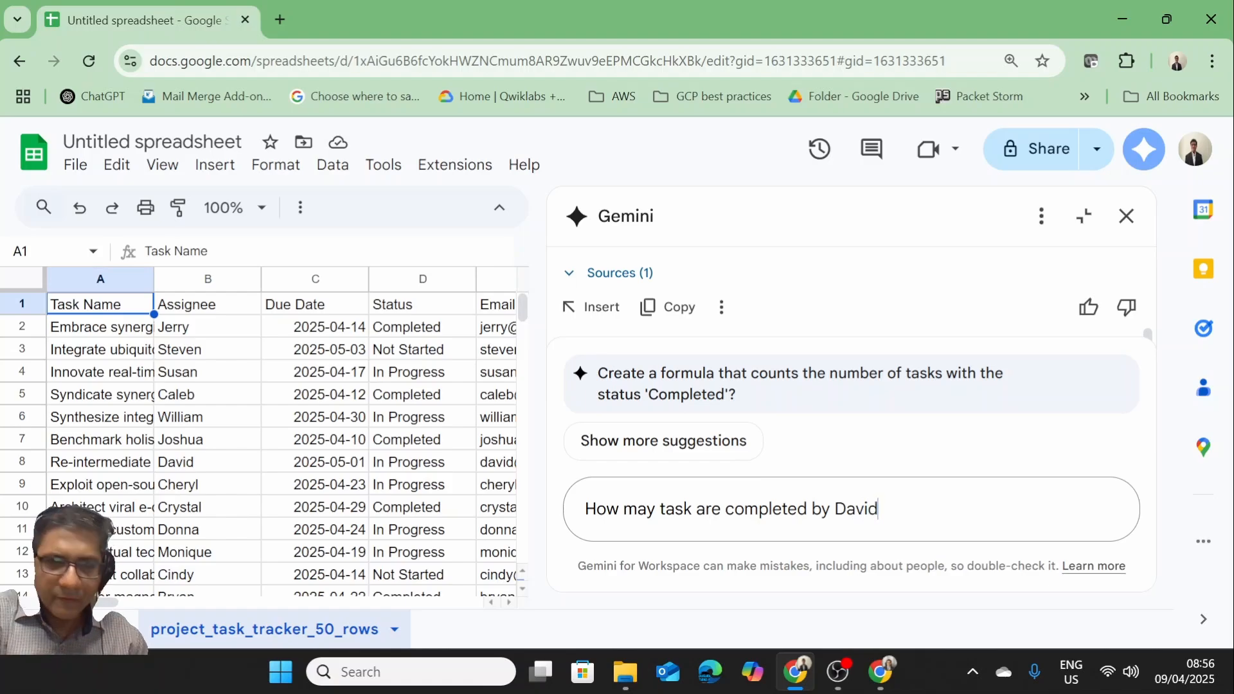
{"action": "key", "text": "Return"}
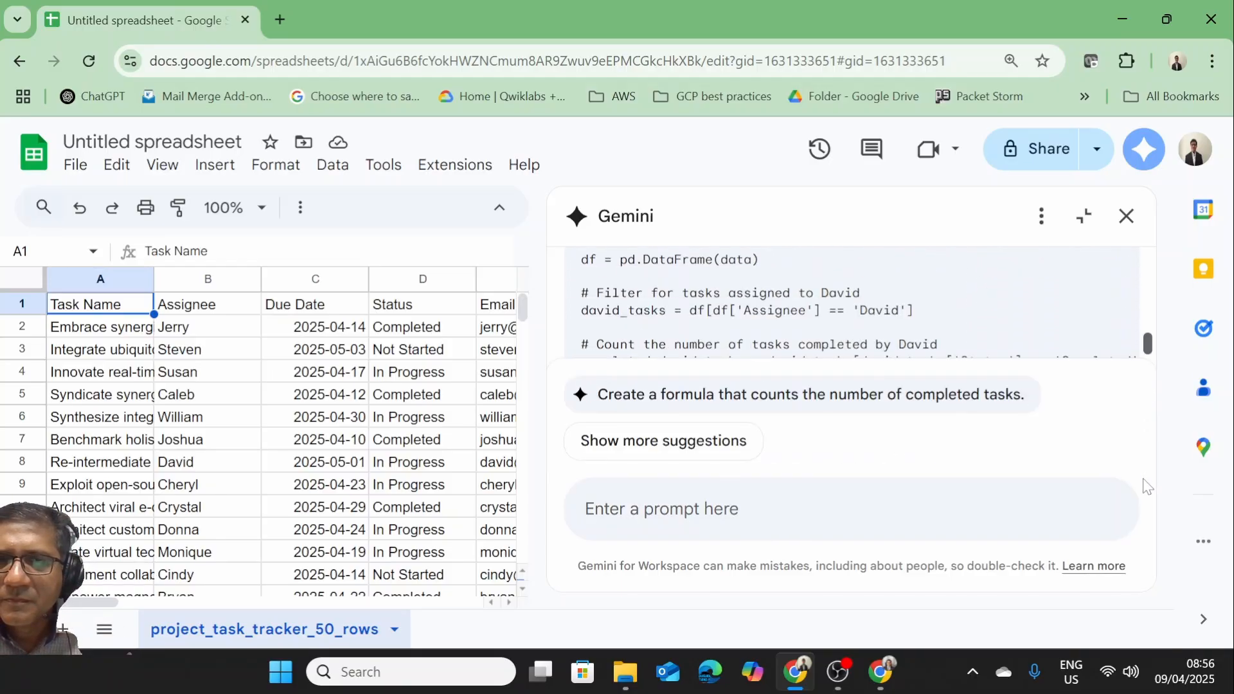
Read Gemini's answer and check it against that assignee's name and status in row 8
{"action": "left_click_drag", "start_coordinate": [1143, 493], "coordinate": [1148, 486]}
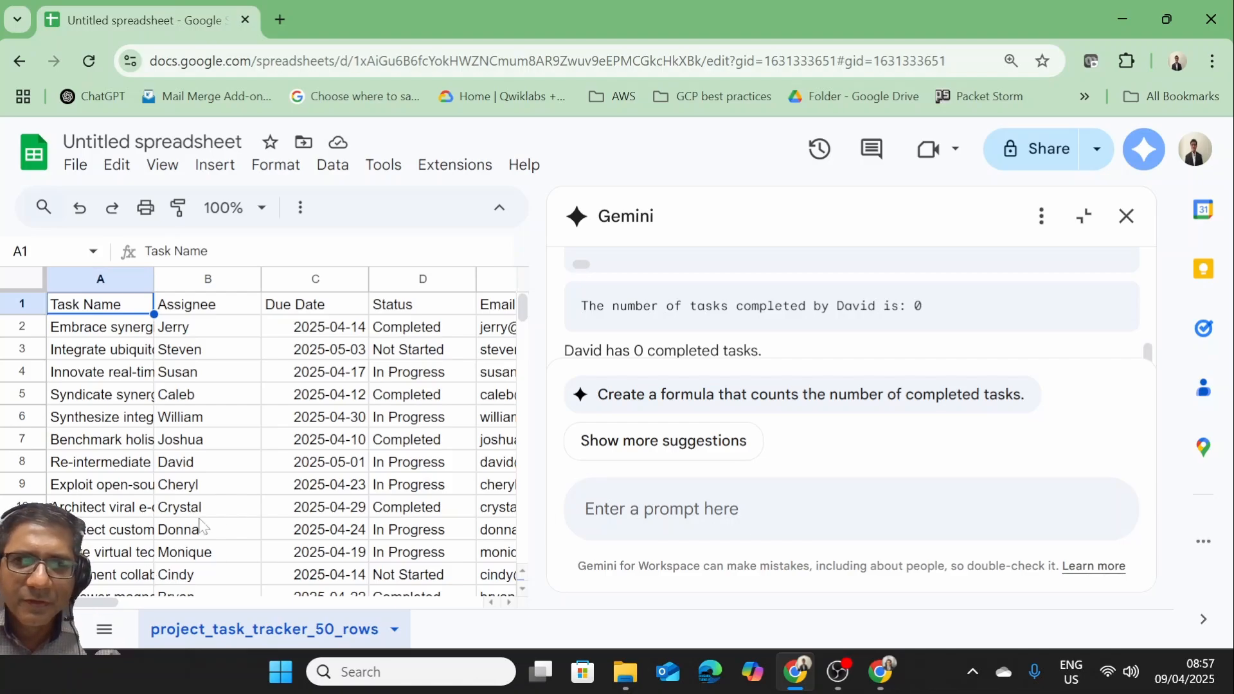
{"action": "left_click", "coordinate": [196, 463]}
{"action": "left_click", "coordinate": [420, 464]}
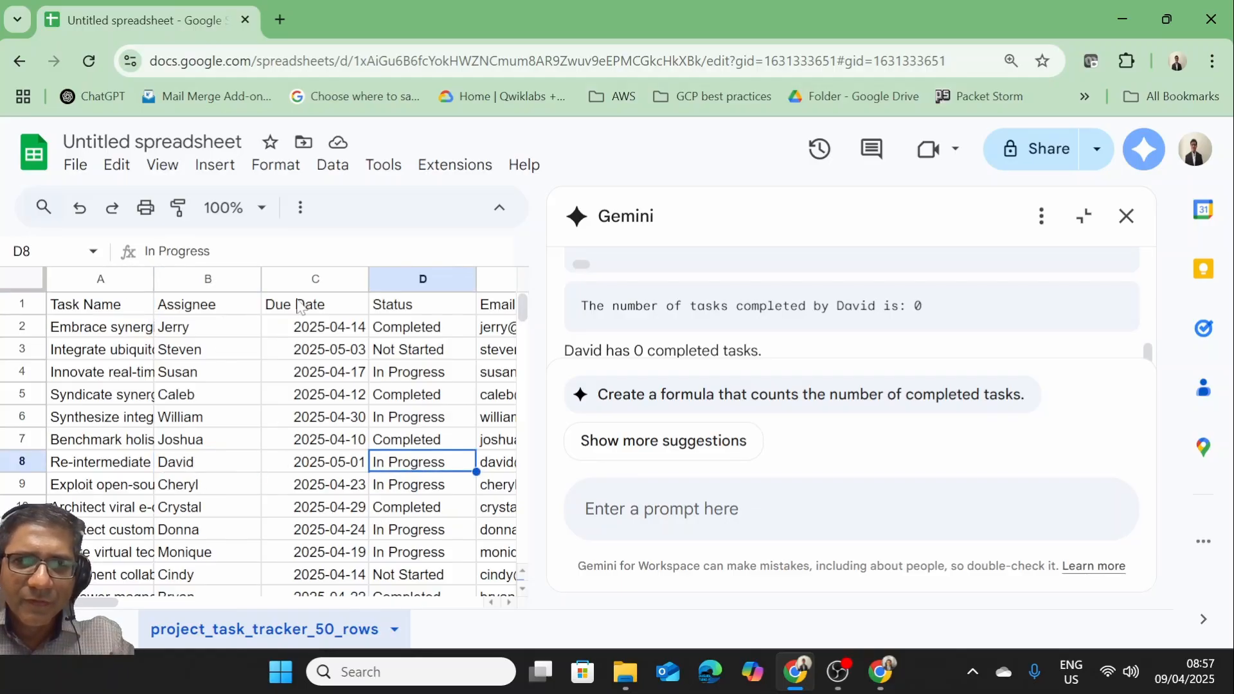
Close the Gemini sidebar and create a filter on the header row of the task data
{"action": "left_click", "coordinate": [1128, 218]}
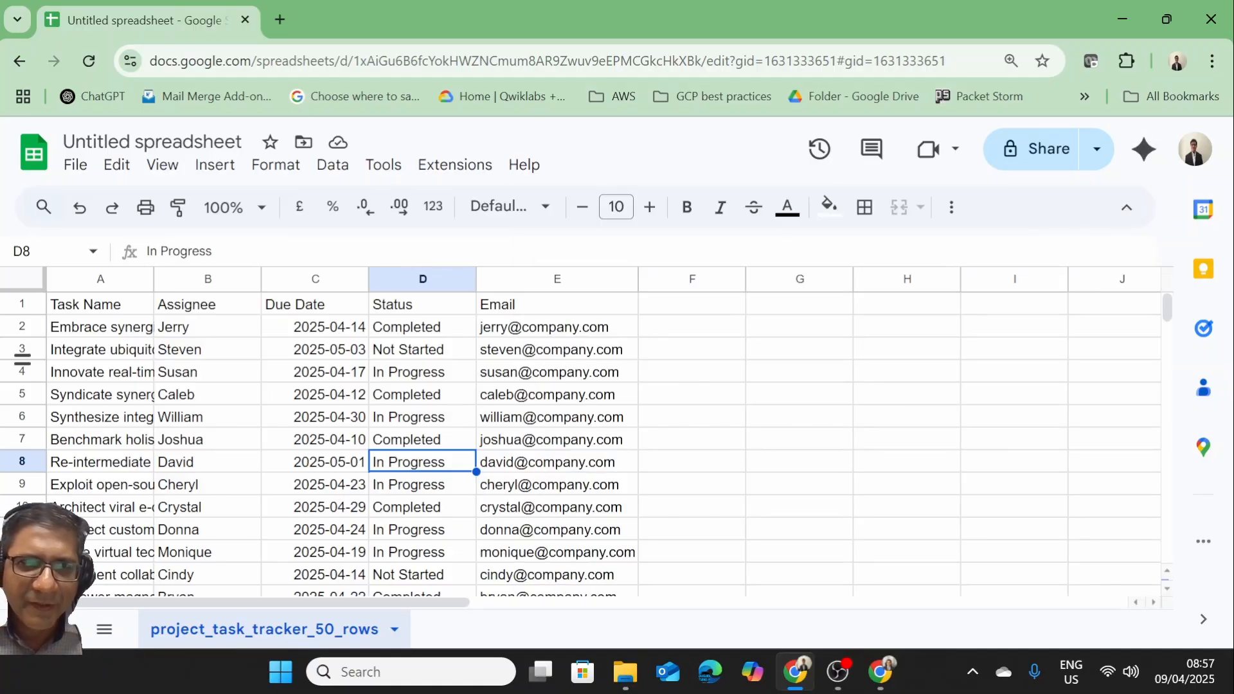
{"action": "left_click", "coordinate": [22, 304]}
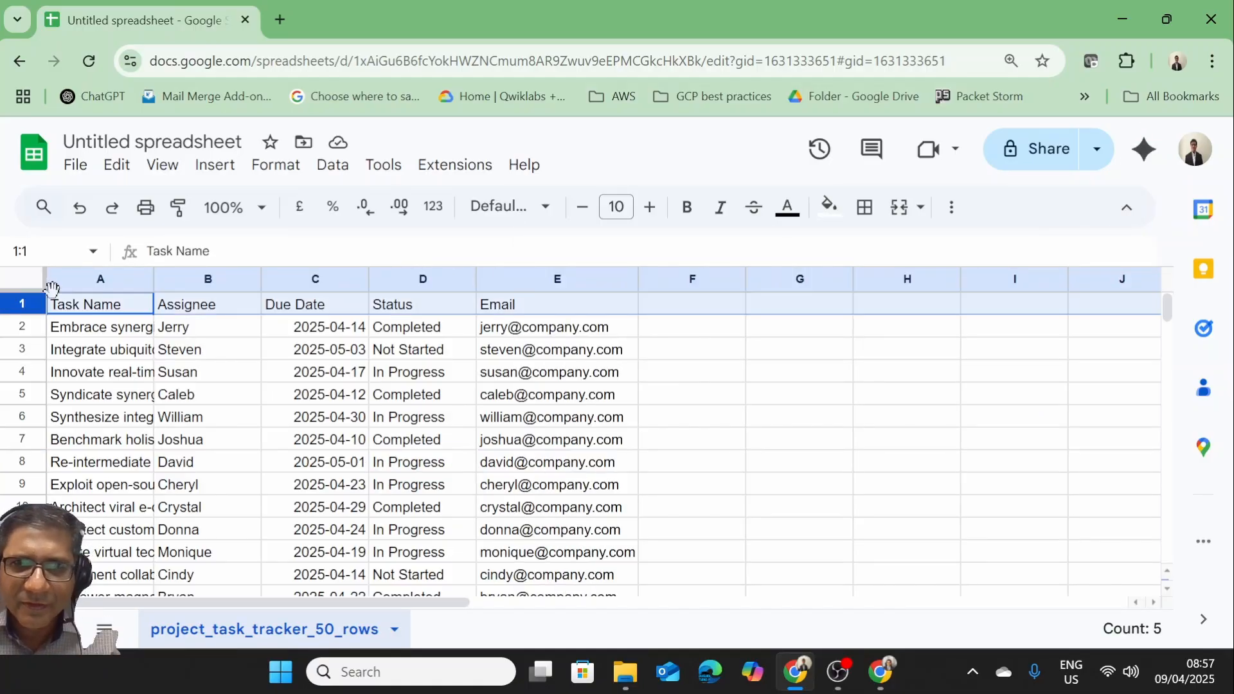
{"action": "left_click", "coordinate": [384, 169]}
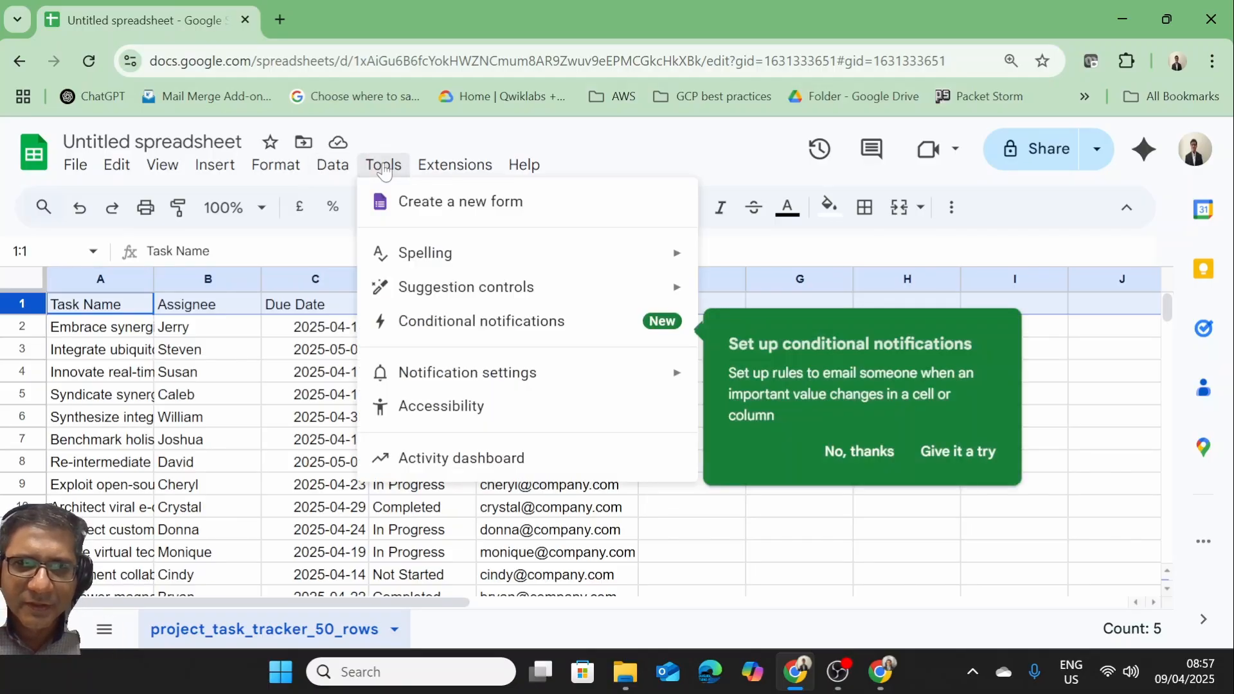
{"action": "mouse_move", "coordinate": [332, 165]}
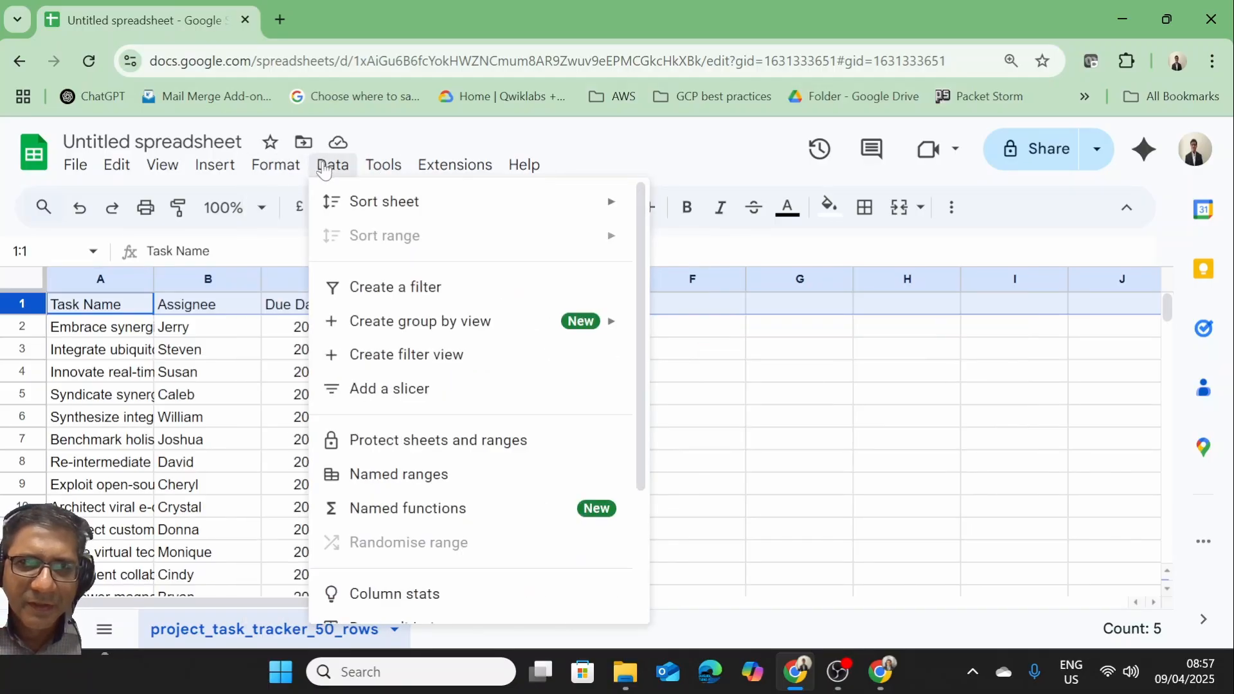
{"action": "left_click", "coordinate": [354, 287]}
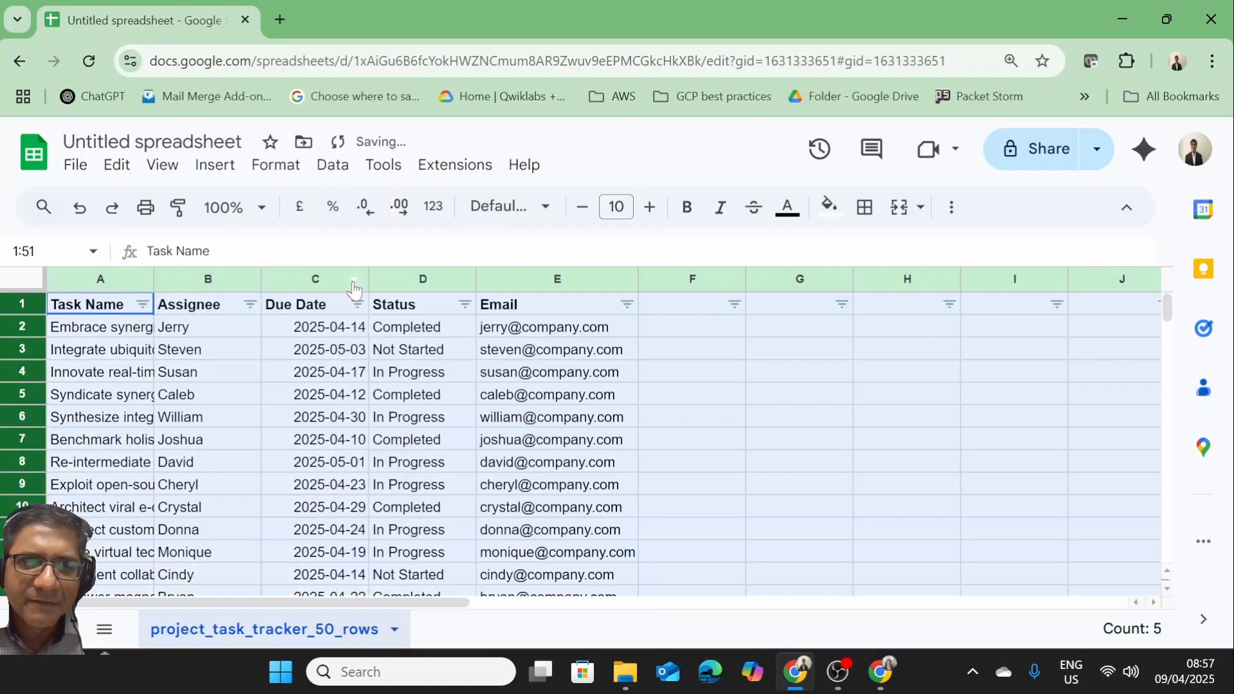
Filter the Assignee column by values to show only the assignee from row 8
{"action": "left_click", "coordinate": [250, 305]}
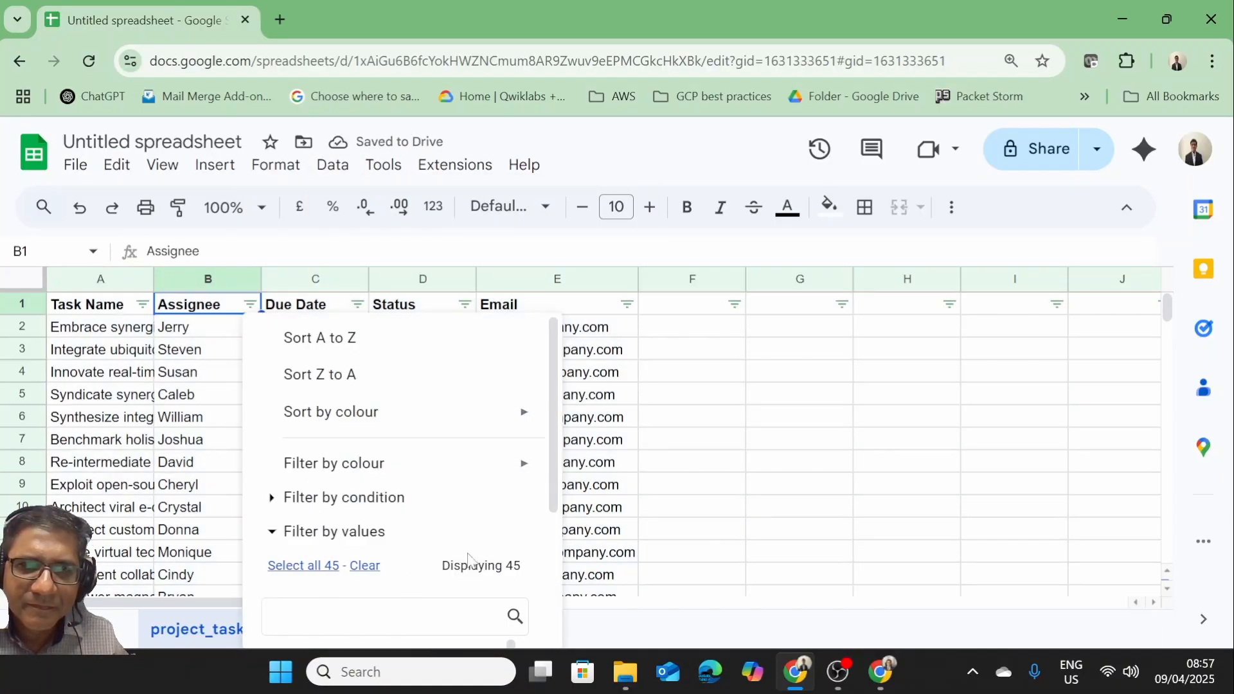
{"action": "scroll", "coordinate": [488, 553], "scroll_direction": "down", "scroll_amount": 2}
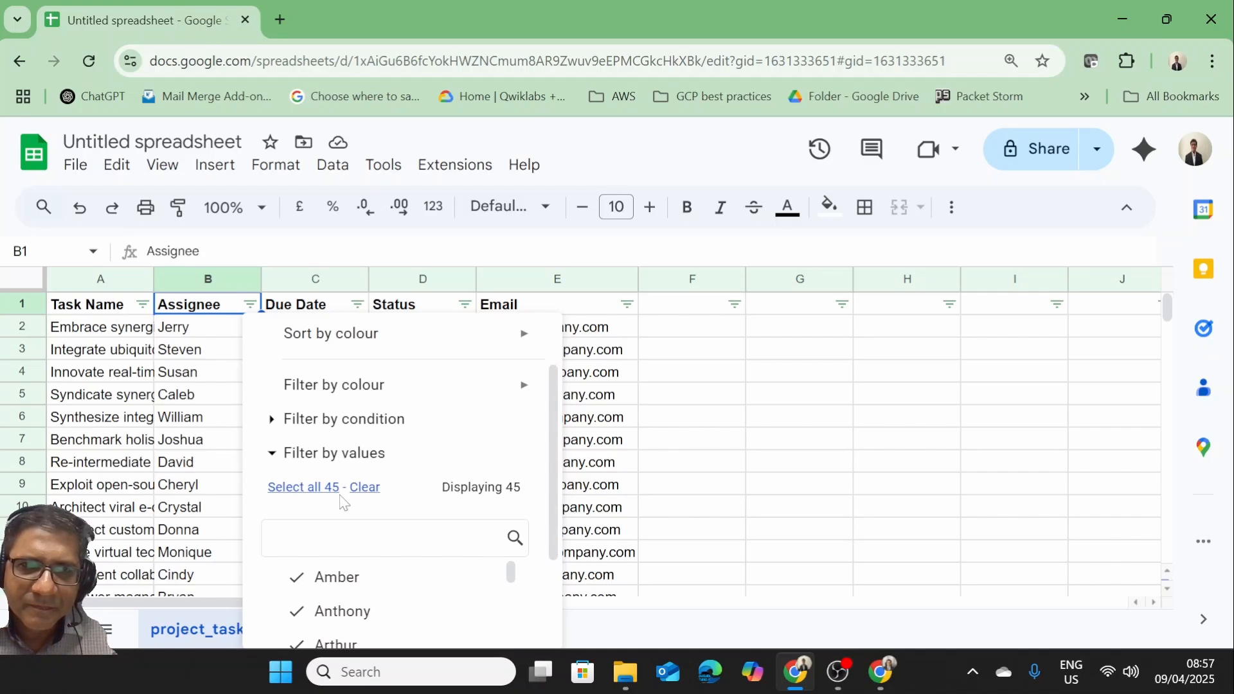
{"action": "left_click", "coordinate": [364, 489]}
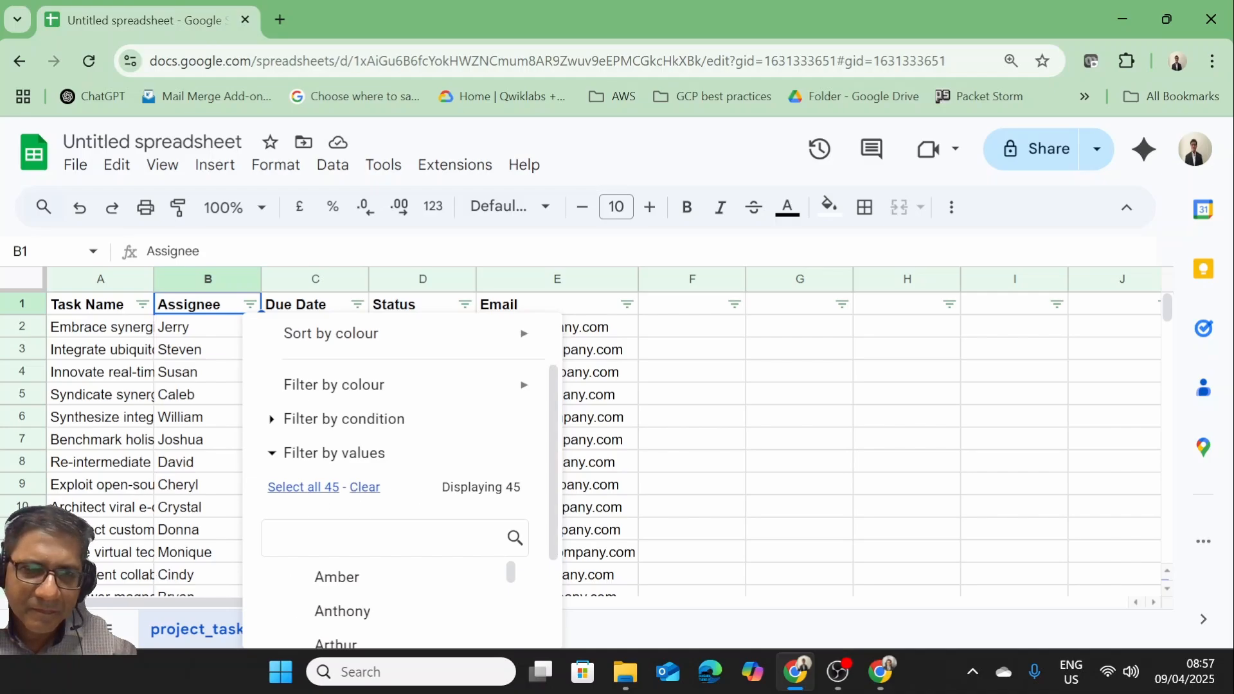
{"action": "type", "text": "dav"}
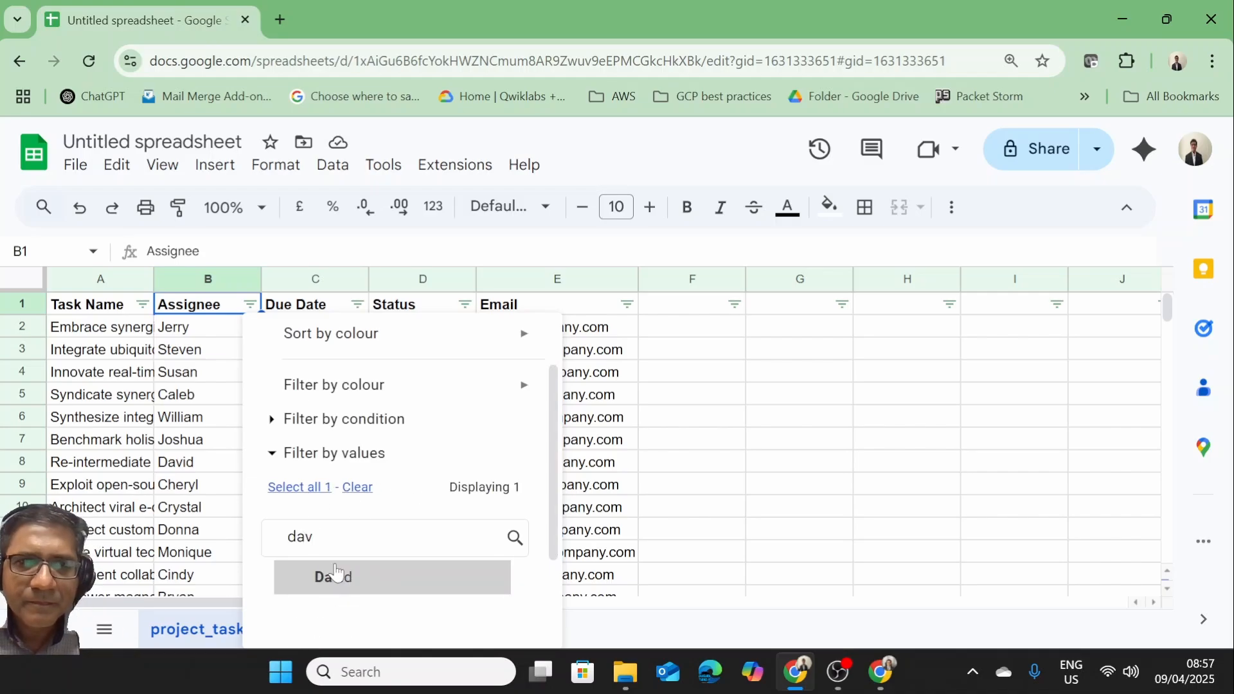
{"action": "left_click", "coordinate": [332, 579]}
{"action": "scroll", "coordinate": [543, 588], "scroll_direction": "down", "scroll_amount": 3}
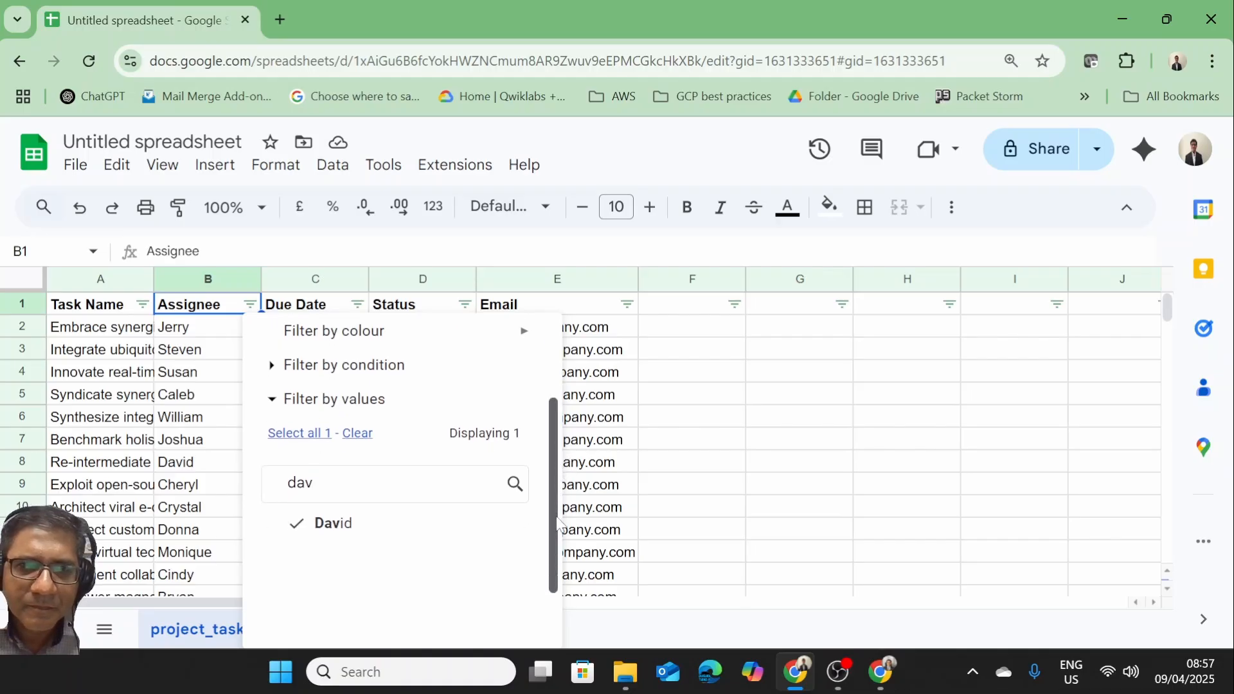
{"action": "left_click", "coordinate": [486, 616]}
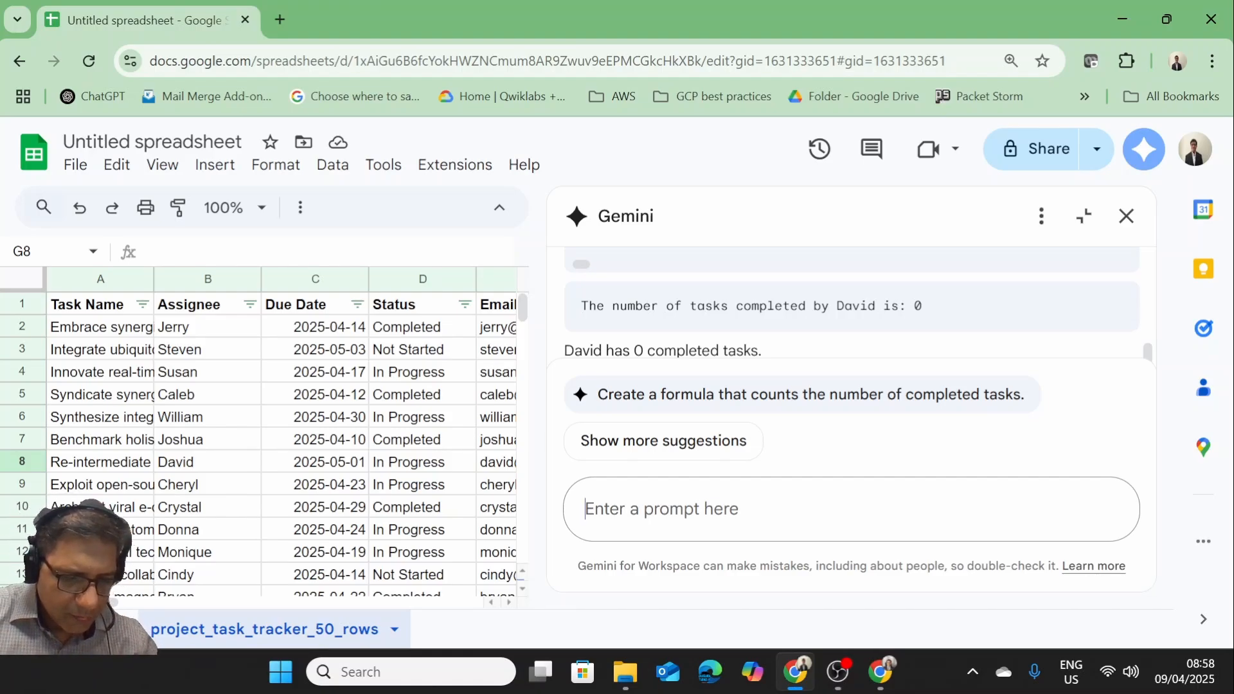
Draft the Gemini prompt "Give me a chart represinting total task vs task completed, In Progress, Not Strated"
{"action": "type", "text": "Give m"}
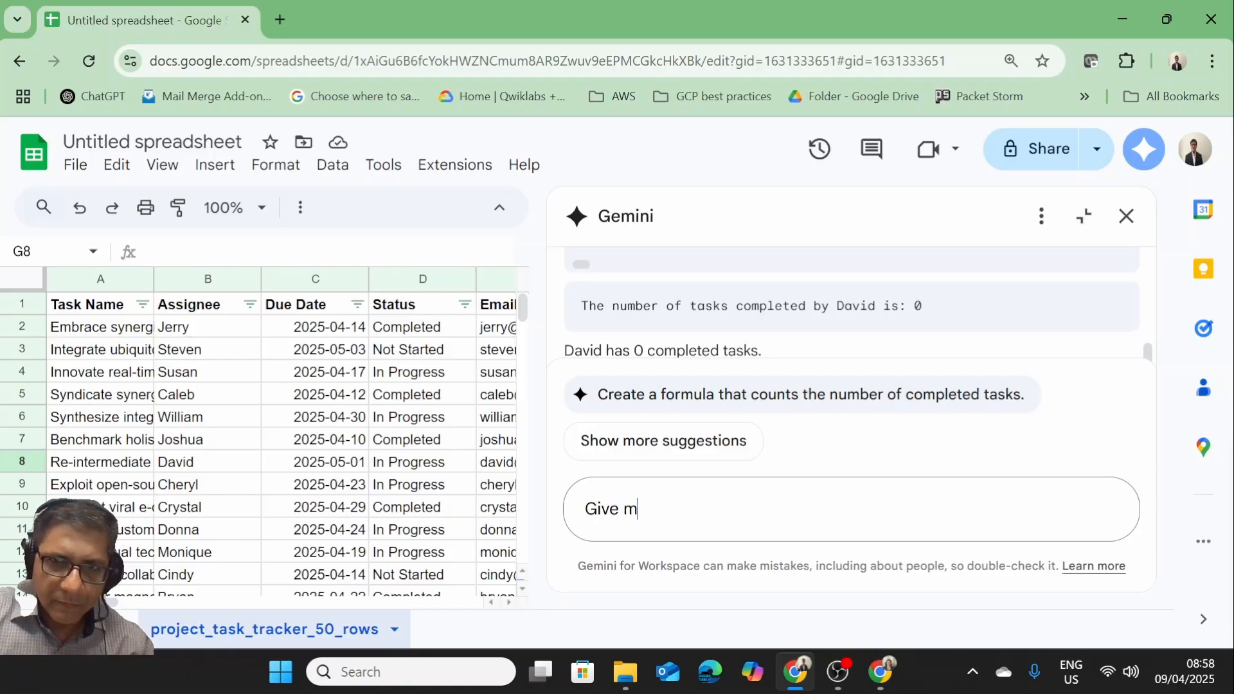
{"action": "type", "text": "e a "}
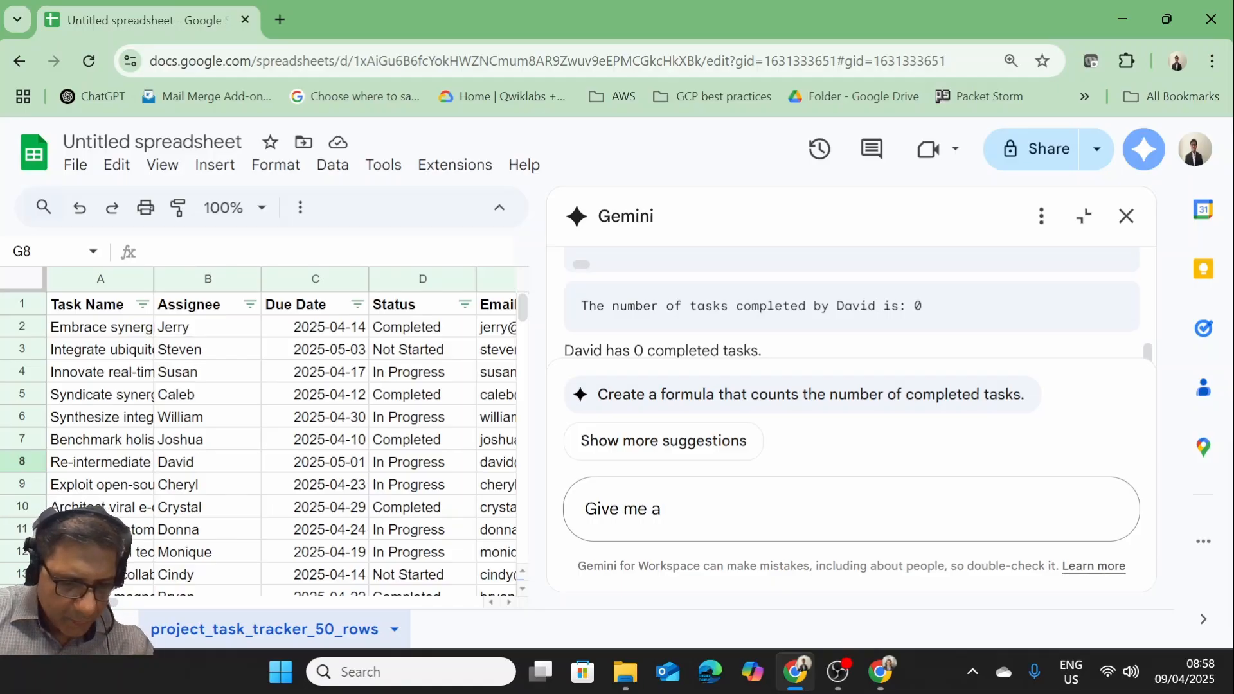
{"action": "type", "text": "ch"}
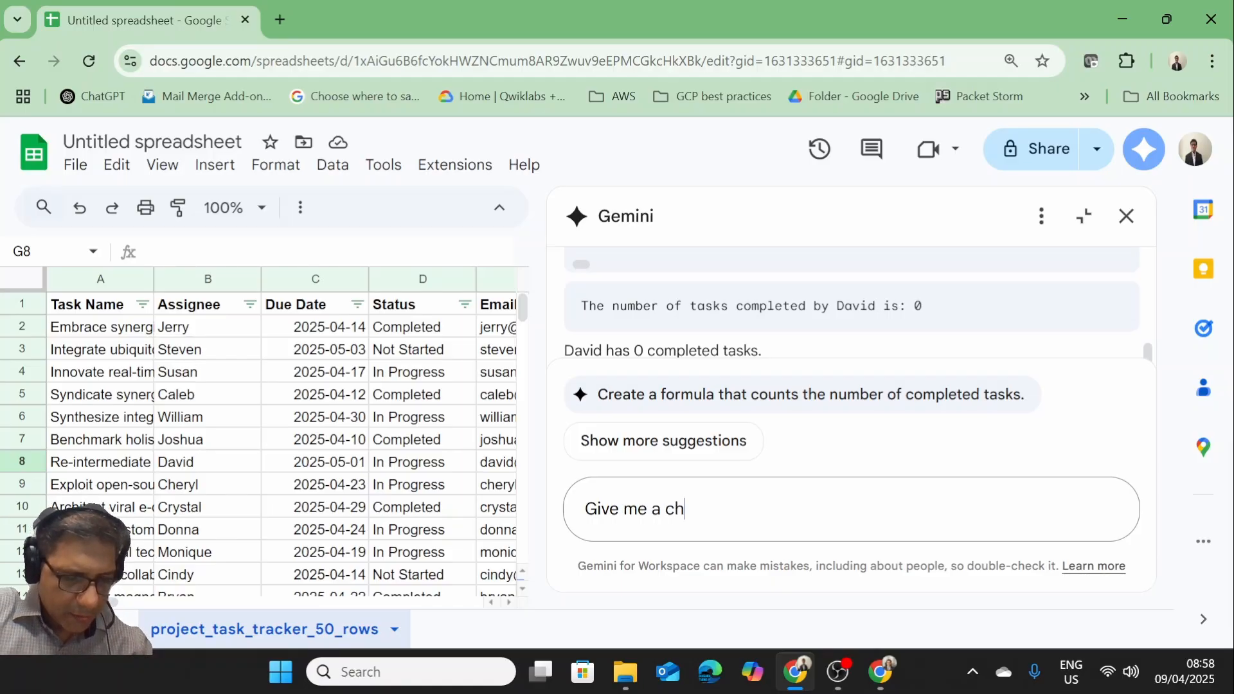
{"action": "type", "text": "art rep"}
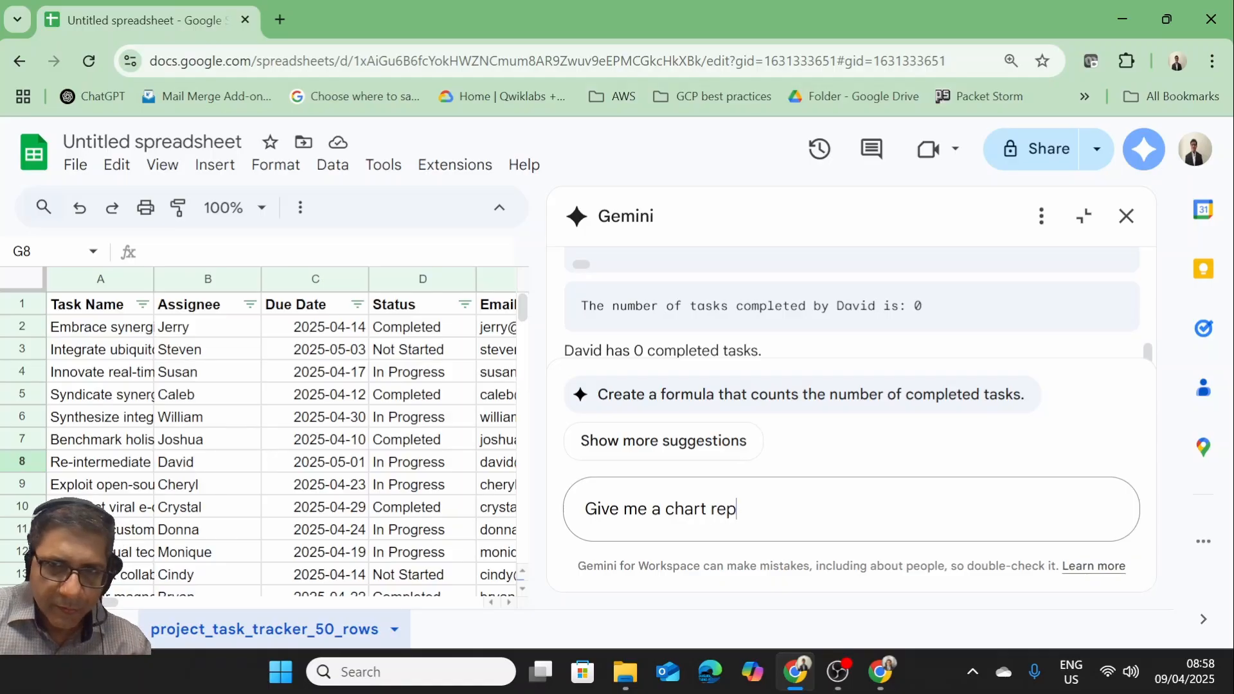
{"action": "type", "text": "res"}
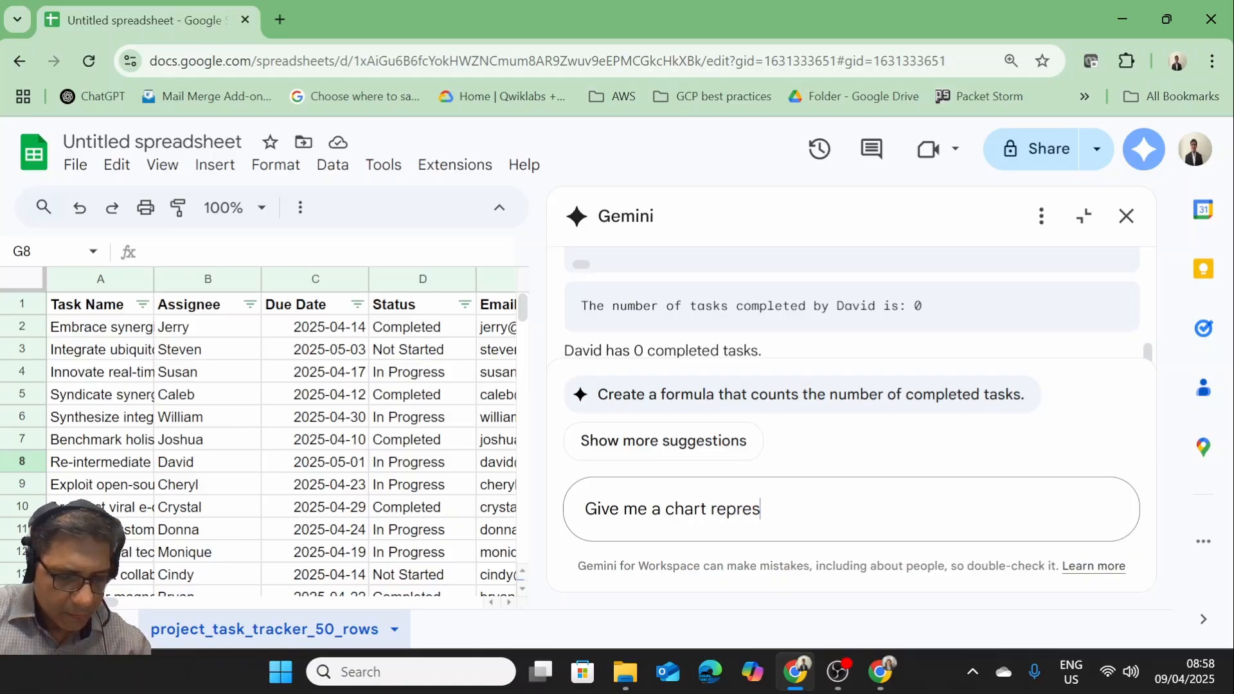
{"action": "type", "text": "inting "}
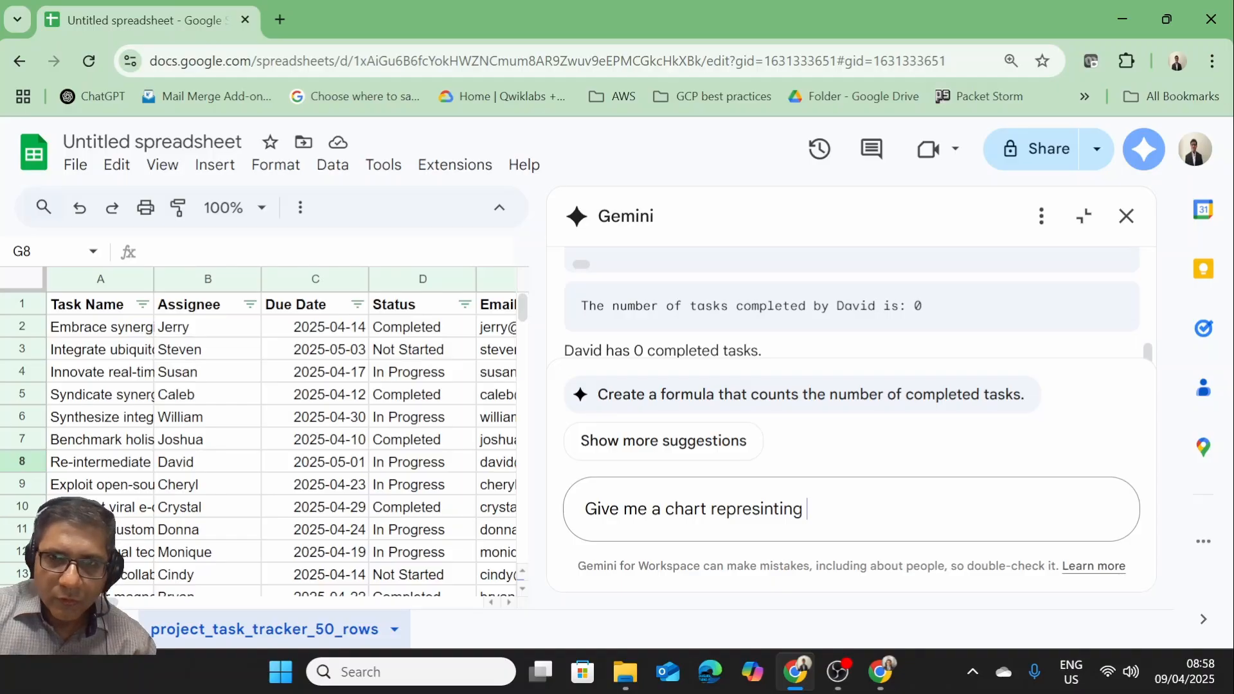
{"action": "type", "text": "total"}
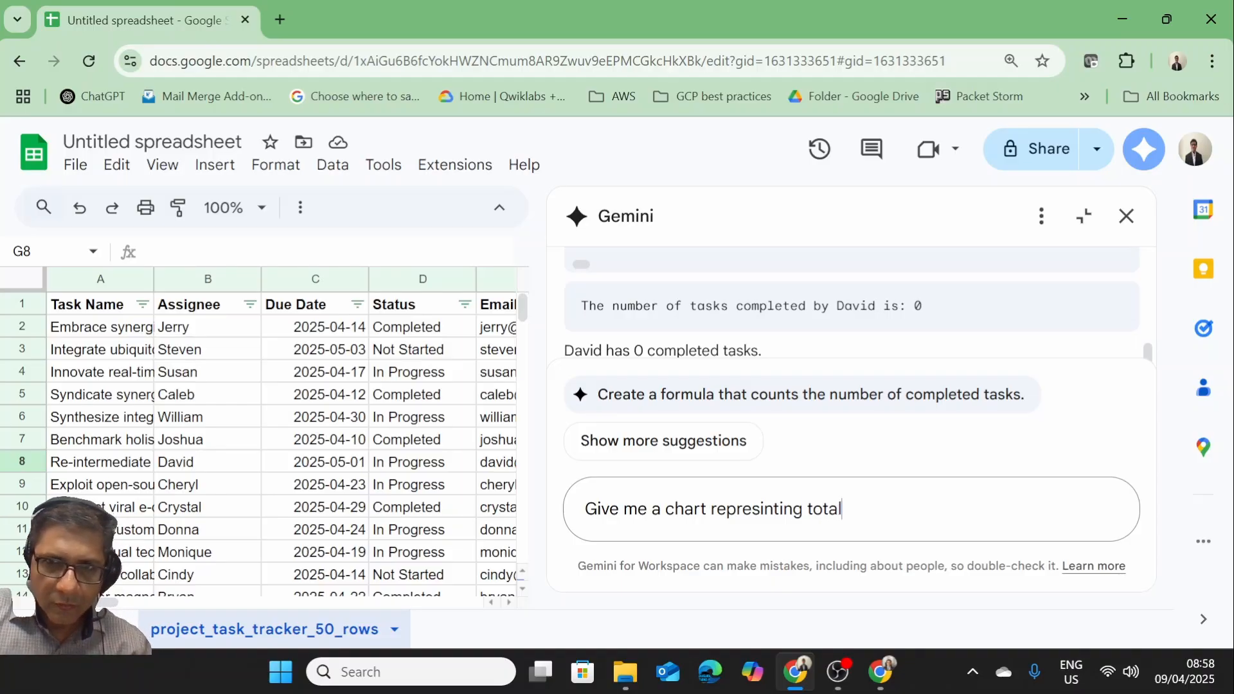
{"action": "type", "text": " task"}
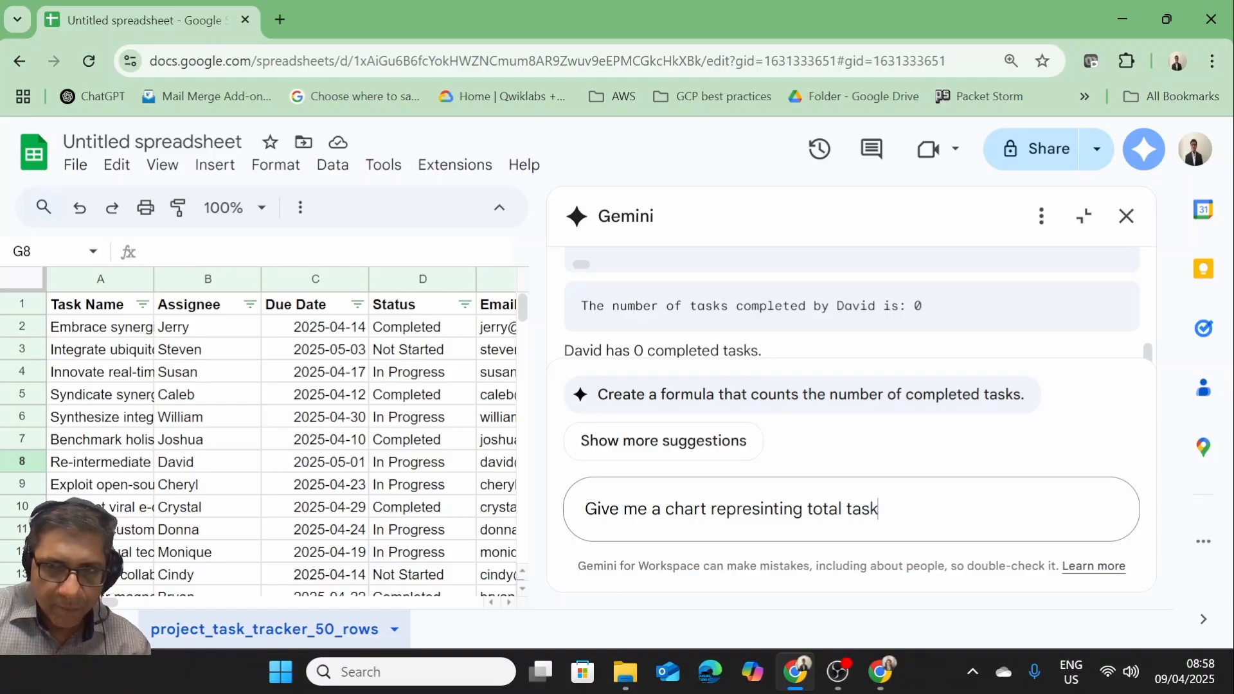
{"action": "type", "text": " vs "}
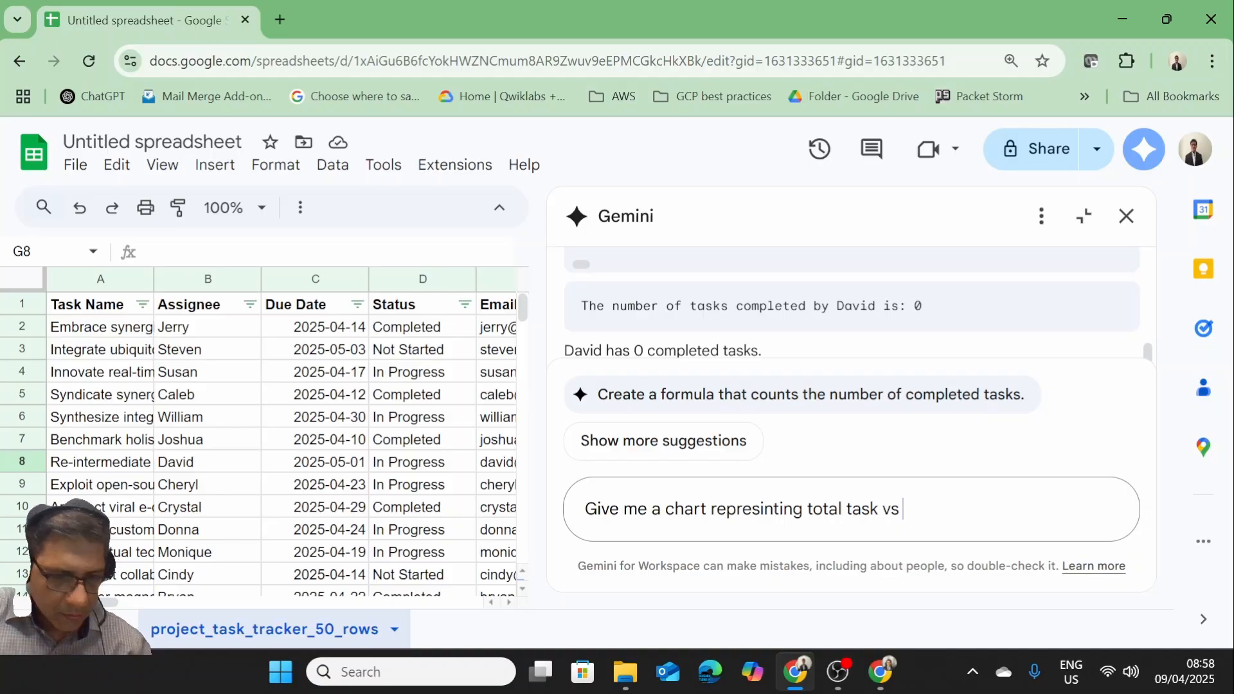
{"action": "type", "text": "task"}
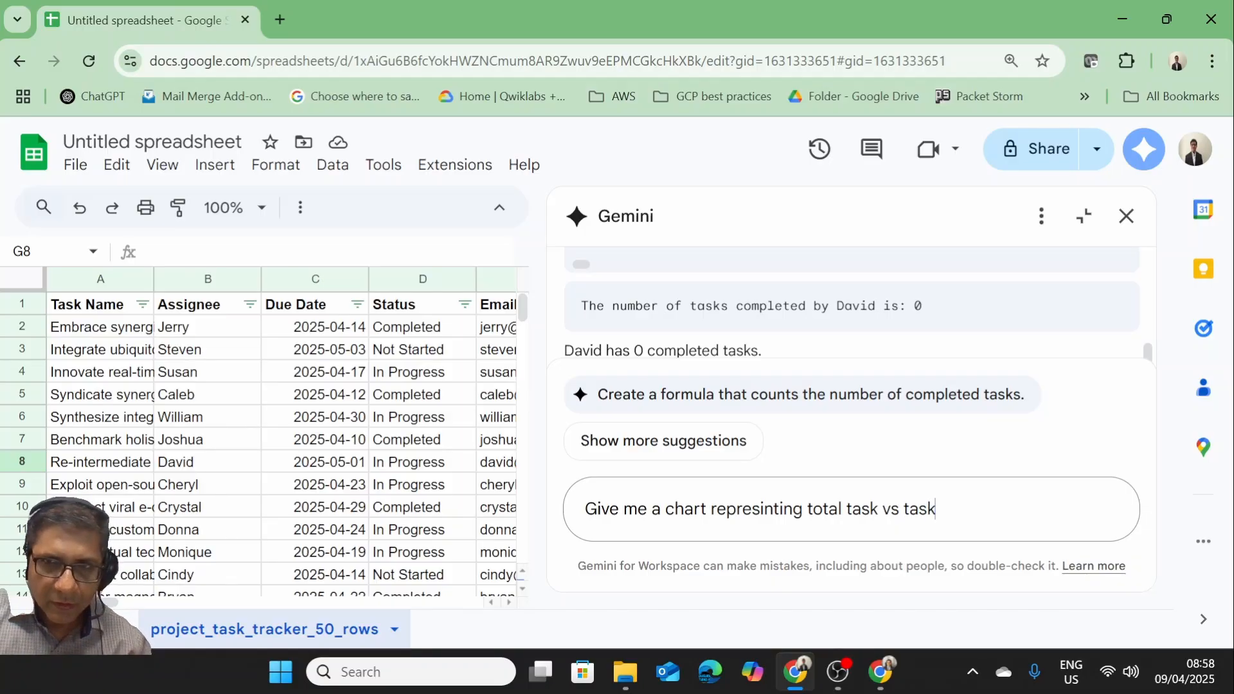
{"action": "type", "text": " compl"}
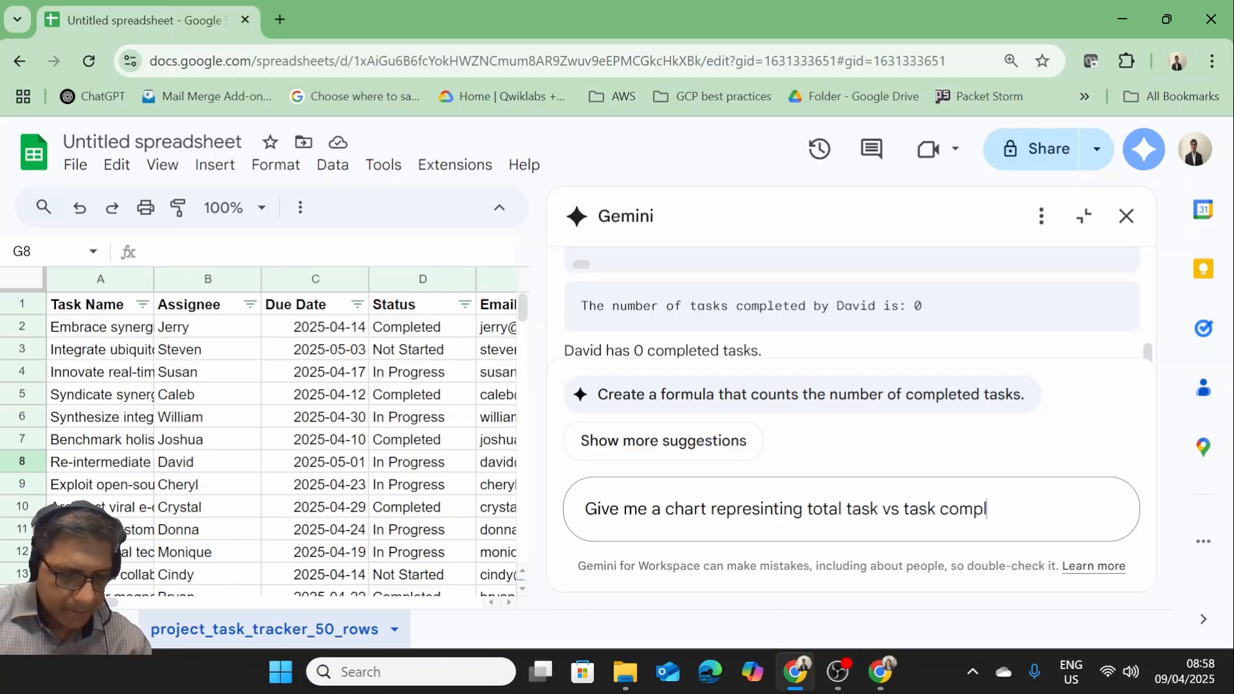
{"action": "type", "text": "eted"}
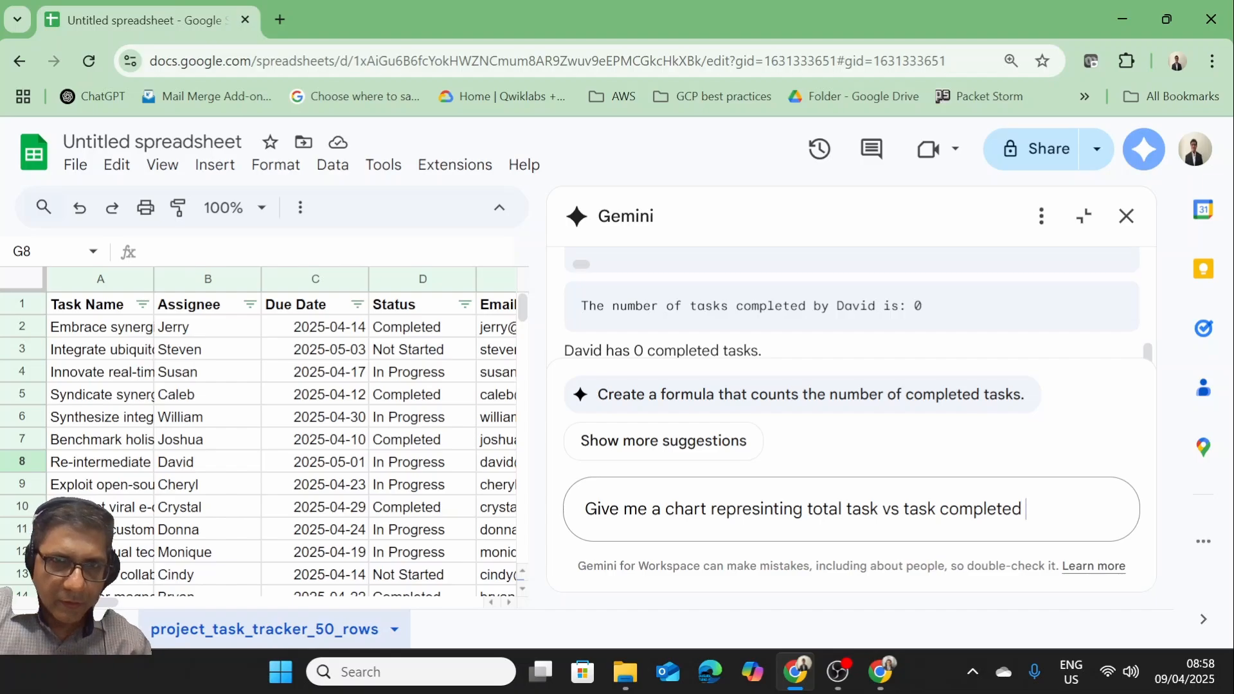
{"action": "type", "text": " in"}
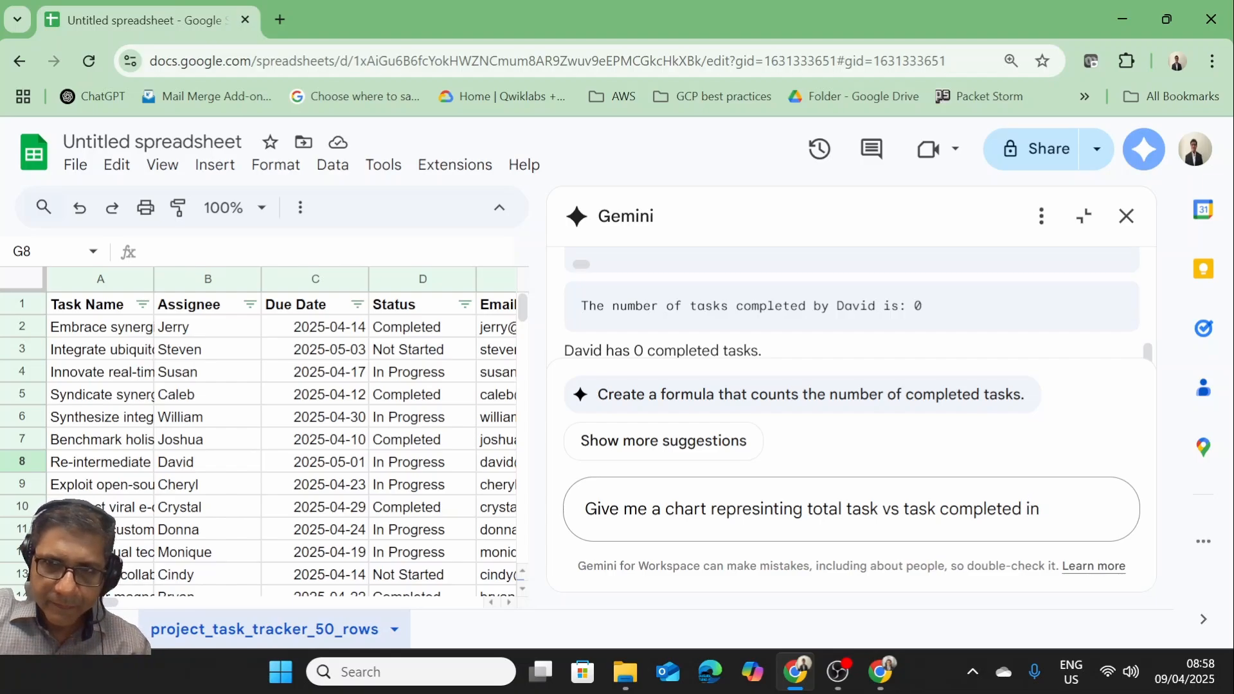
{"action": "key", "text": "BackSpace"}
{"action": "key", "text": "BackSpace"}
{"action": "key", "text": "BackSpace"}
{"action": "key", "text": "BackSpace"}
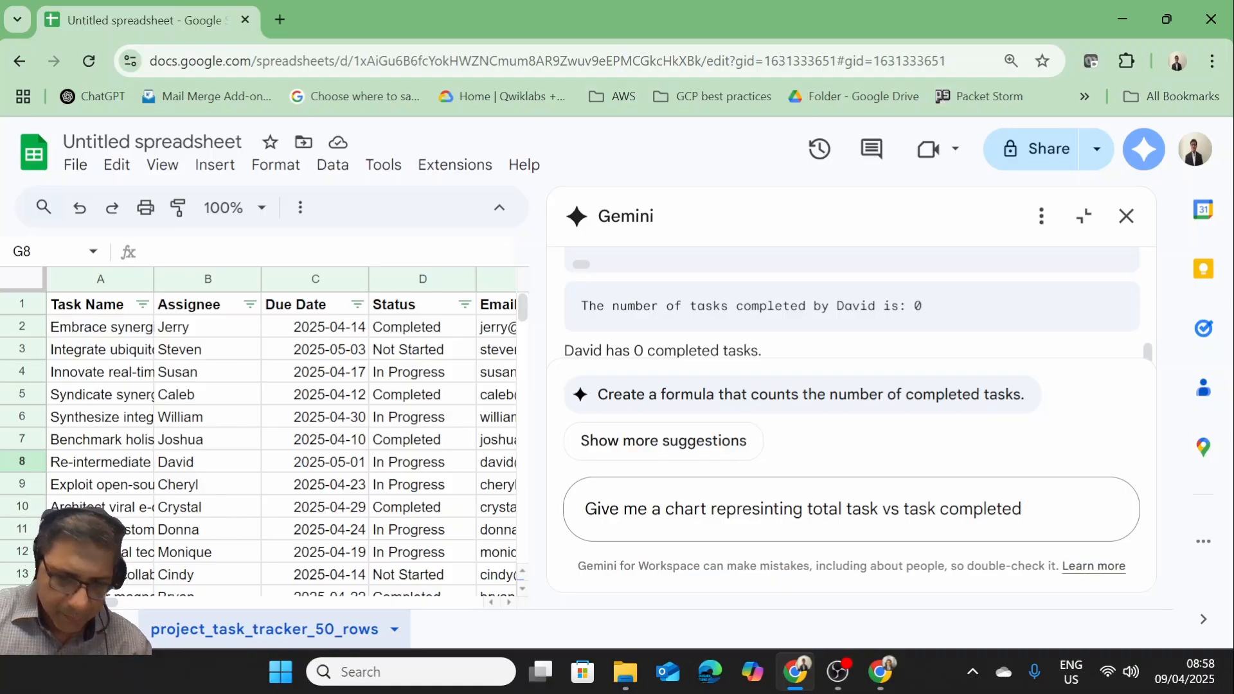
{"action": "type", "text": ", In"}
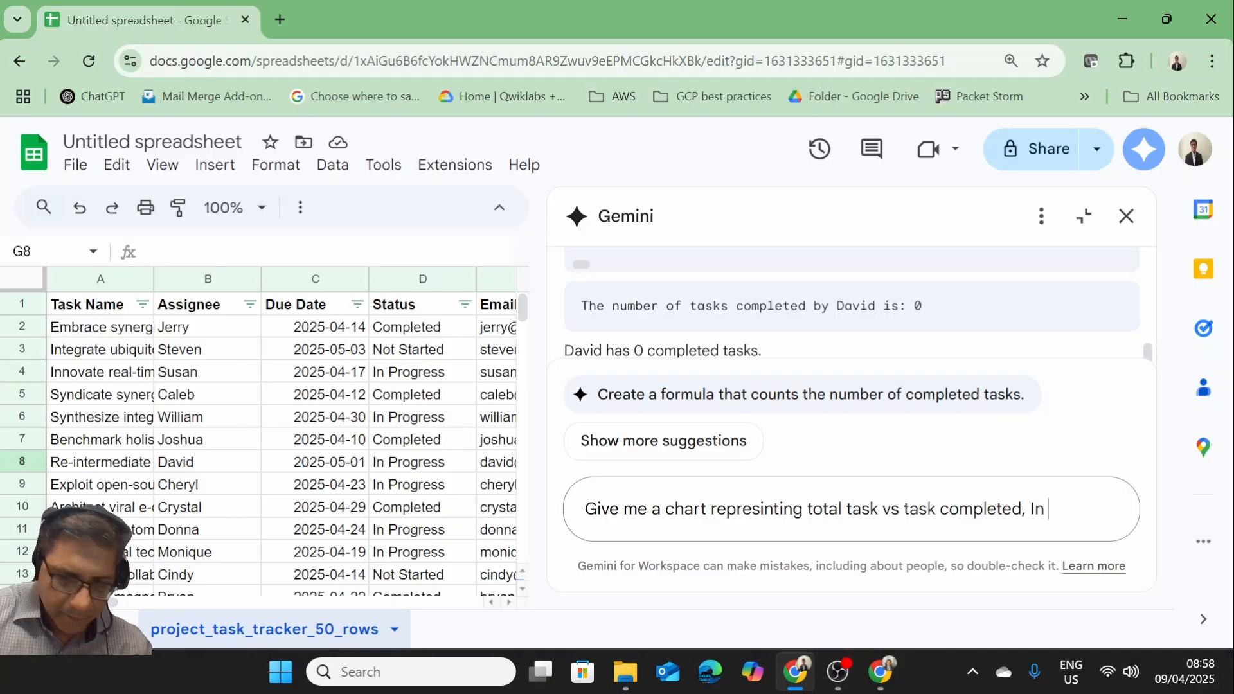
{"action": "type", "text": " Progre"}
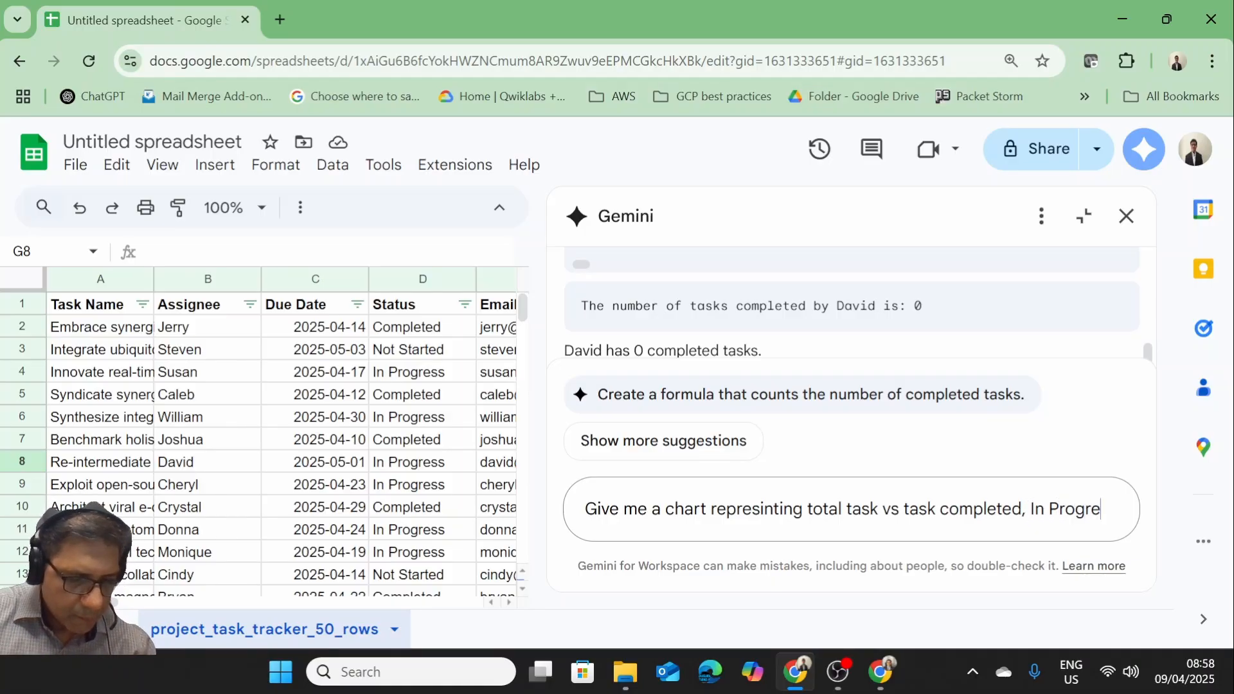
{"action": "type", "text": "ss, "}
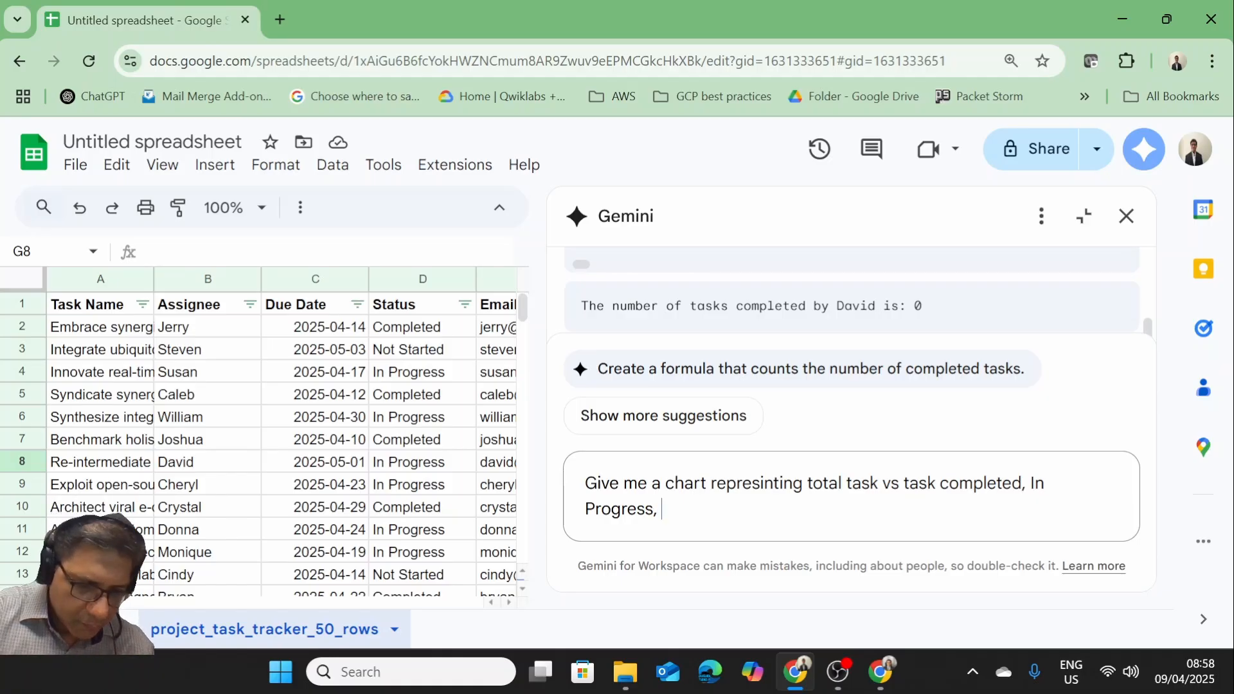
{"action": "type", "text": "Not S"}
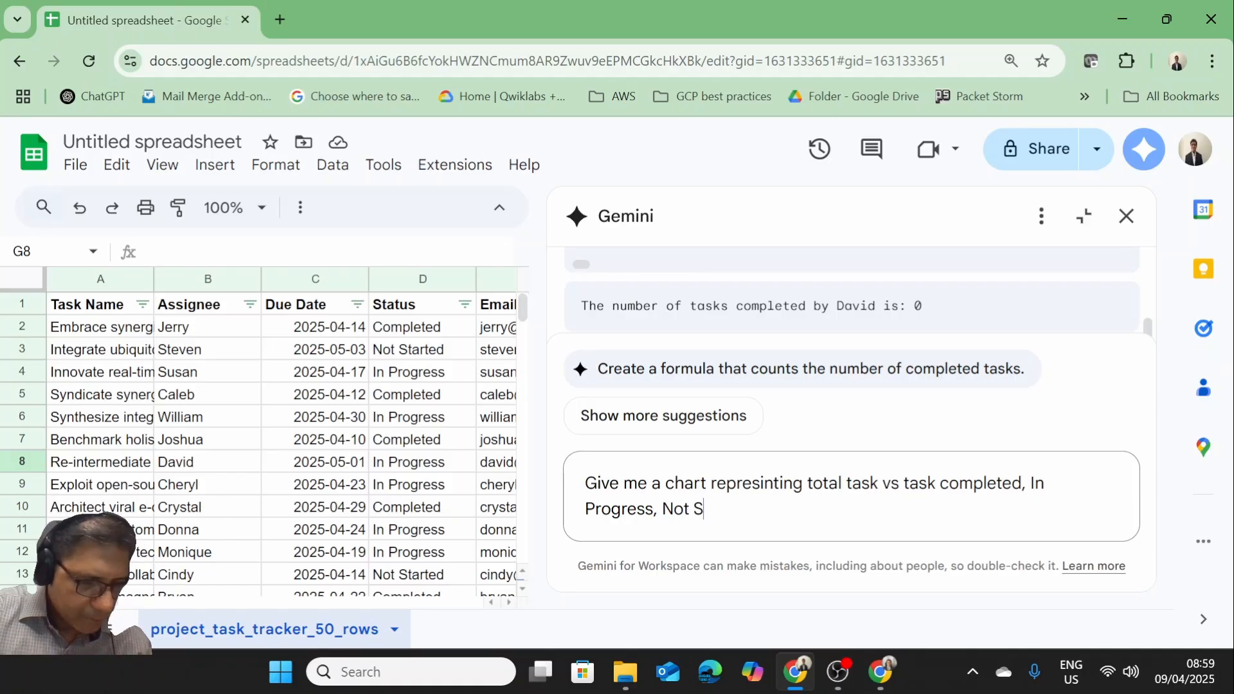
{"action": "type", "text": "trated"}
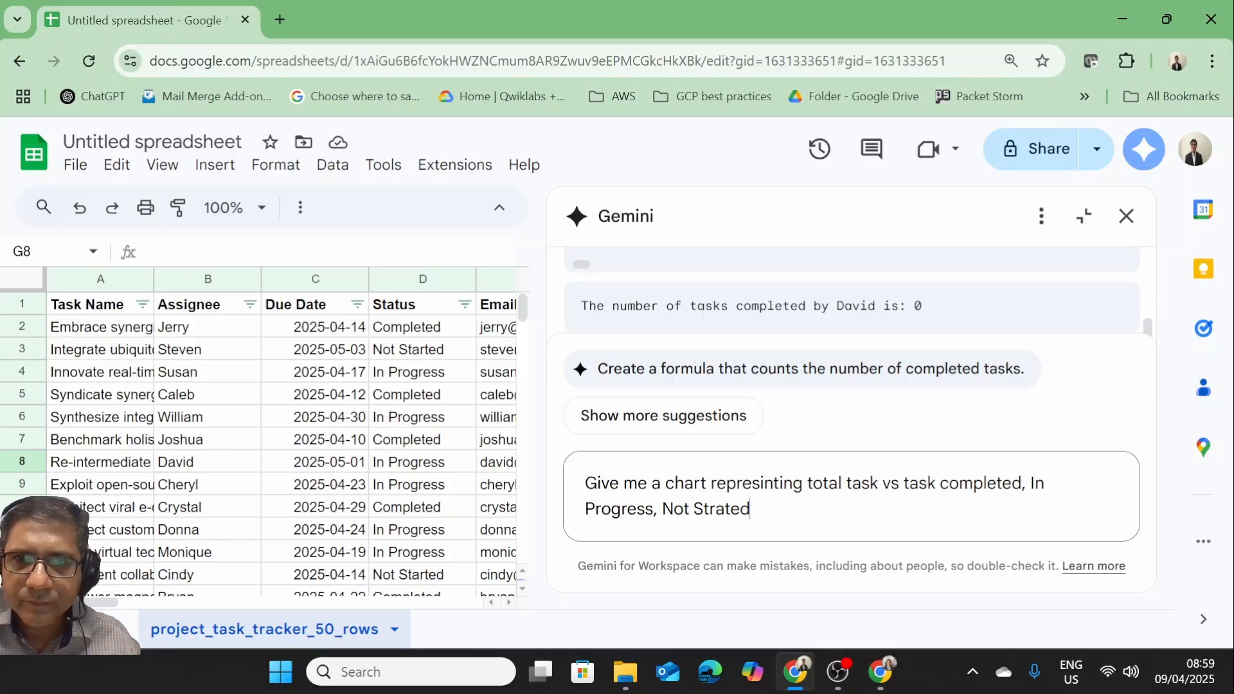
Replace the comma after "In Progress" in the chart prompt with "and", and submit the prompt to Gemini
{"action": "left_click", "coordinate": [662, 509]}
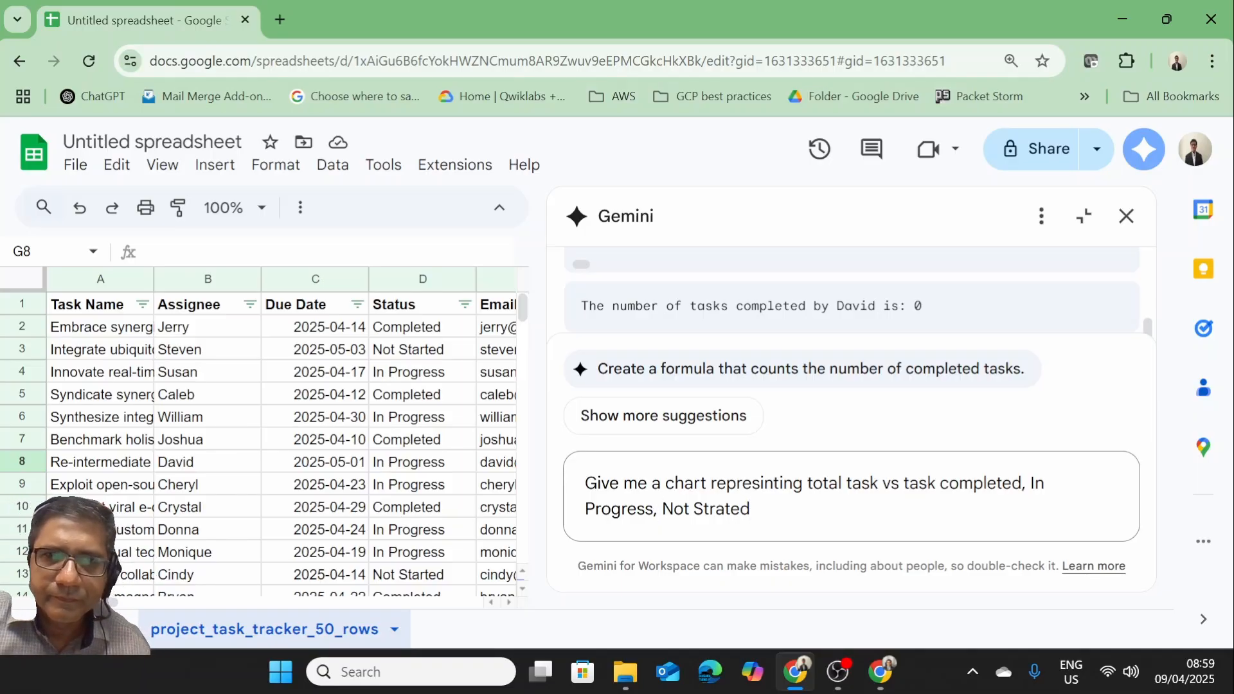
{"action": "key", "text": "Left"}
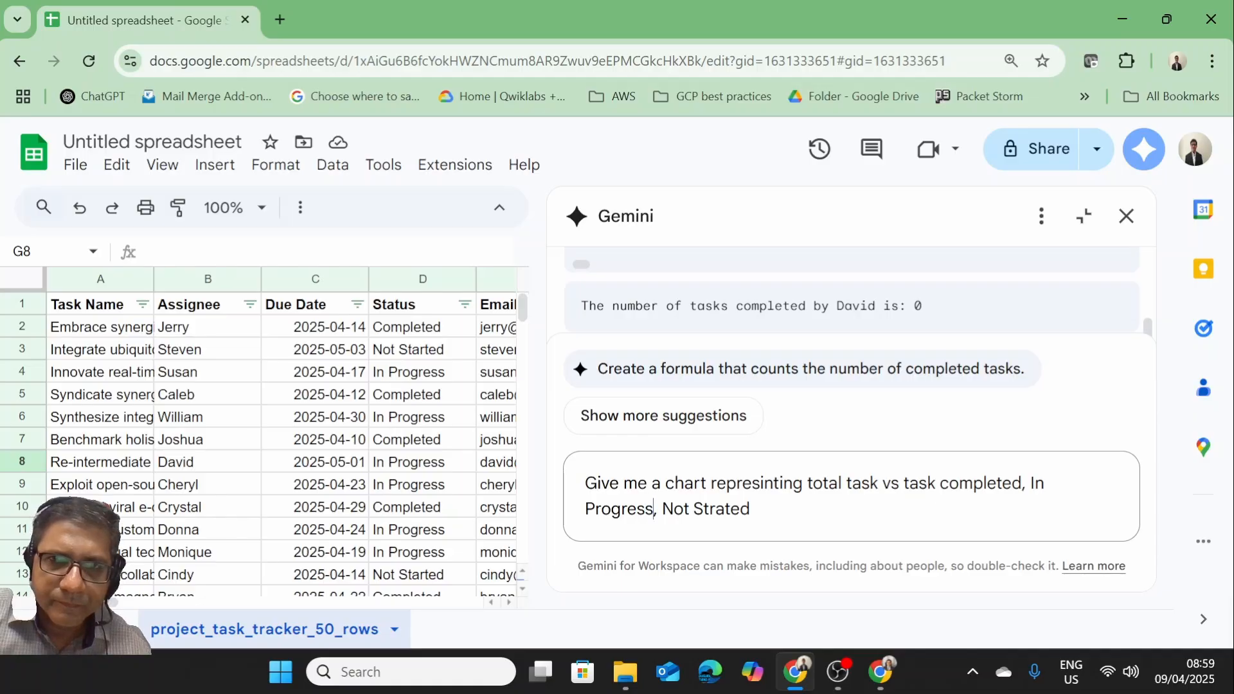
{"action": "key", "text": "Delete"}
{"action": "type", "text": "and"}
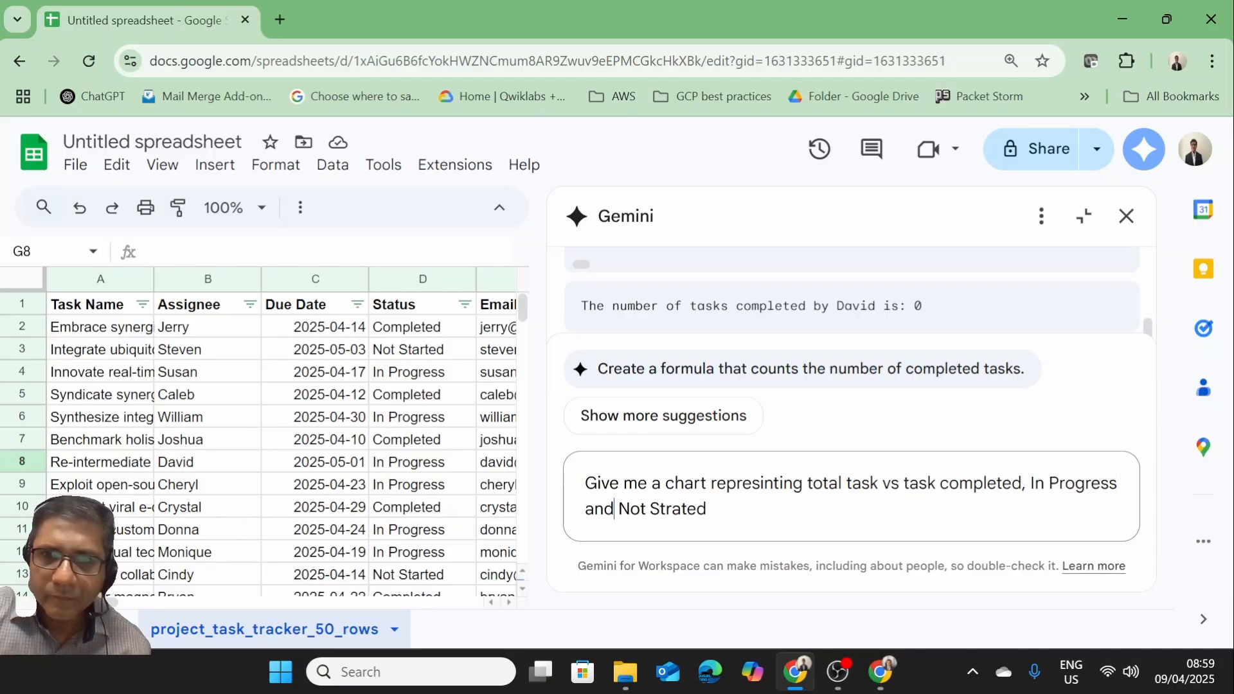
{"action": "left_click", "coordinate": [707, 510]}
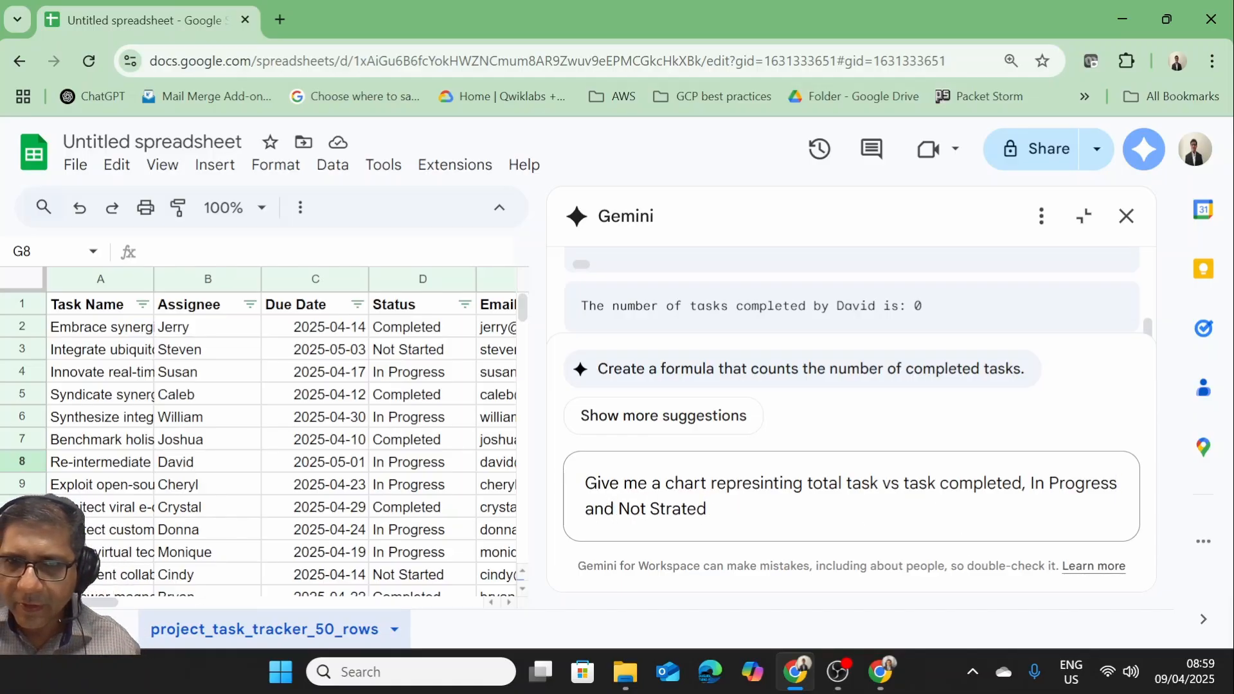
{"action": "key", "text": "Return"}
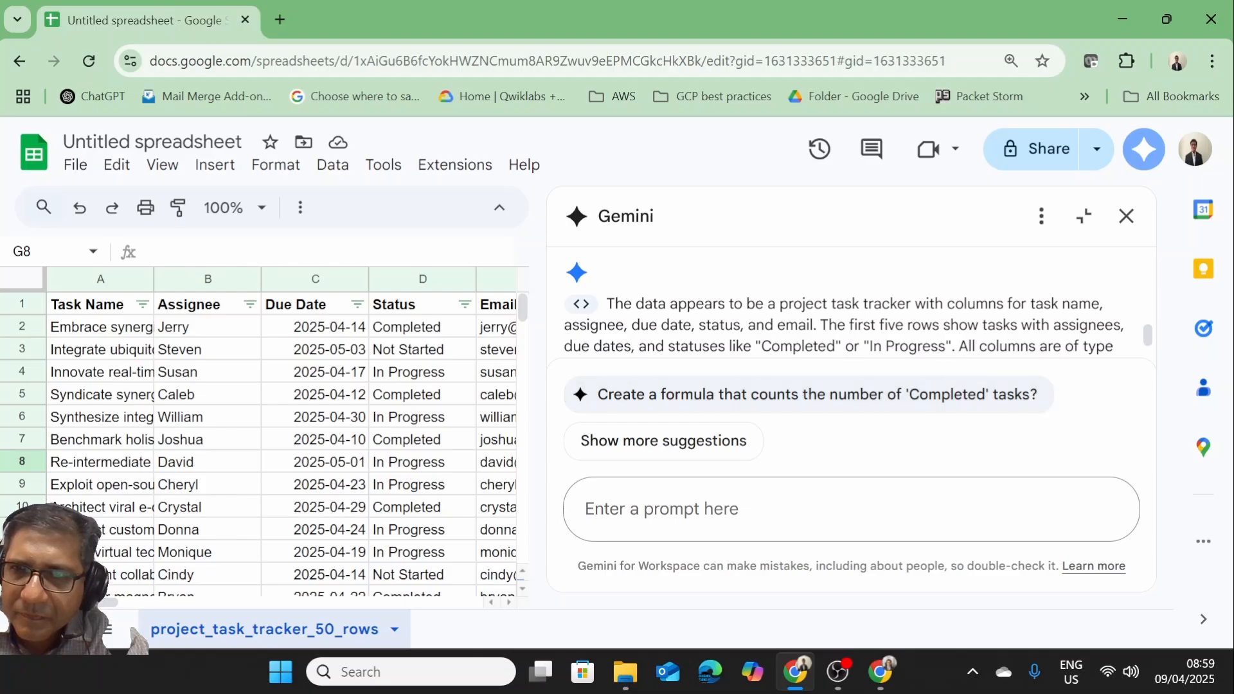
Insert Gemini's "Number of Tasks by Status" chart into the task tracker sheet and close the Gemini sidebar
{"action": "left_click_drag", "start_coordinate": [1150, 336], "coordinate": [1150, 362]}
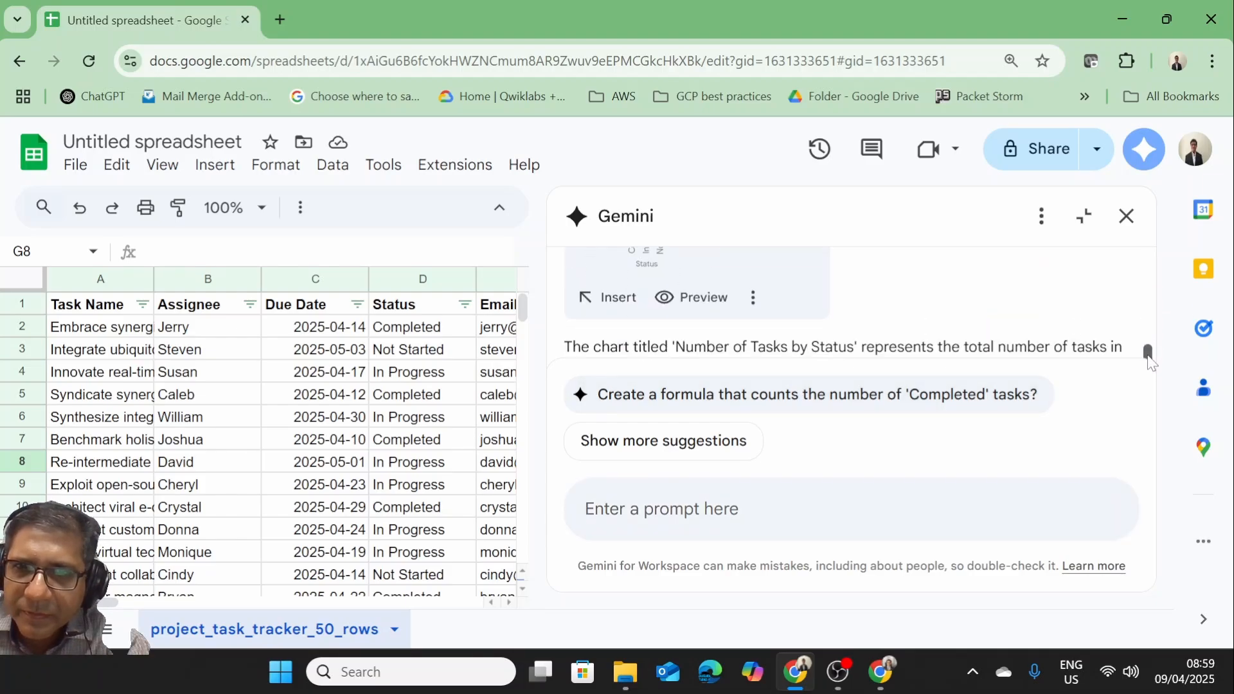
{"action": "left_click", "coordinate": [615, 299]}
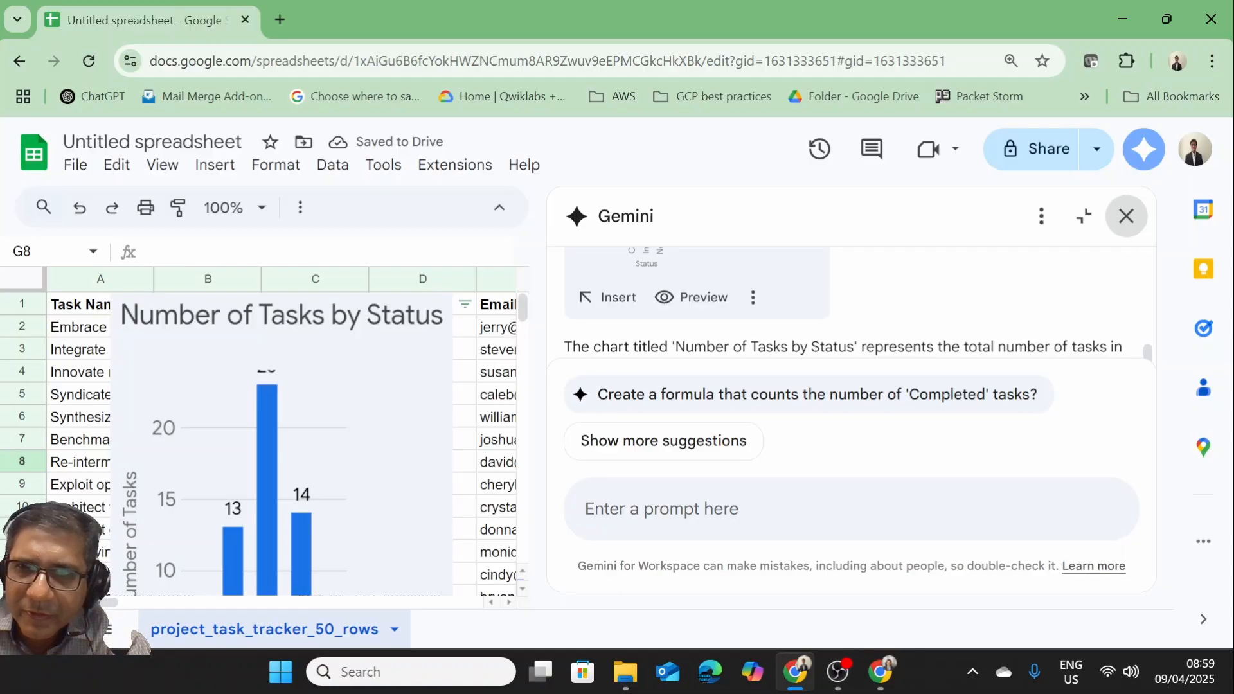
{"action": "left_click", "coordinate": [1125, 216]}
Move the task status chart off the data so it sits over columns G to I
{"action": "left_click", "coordinate": [241, 470]}
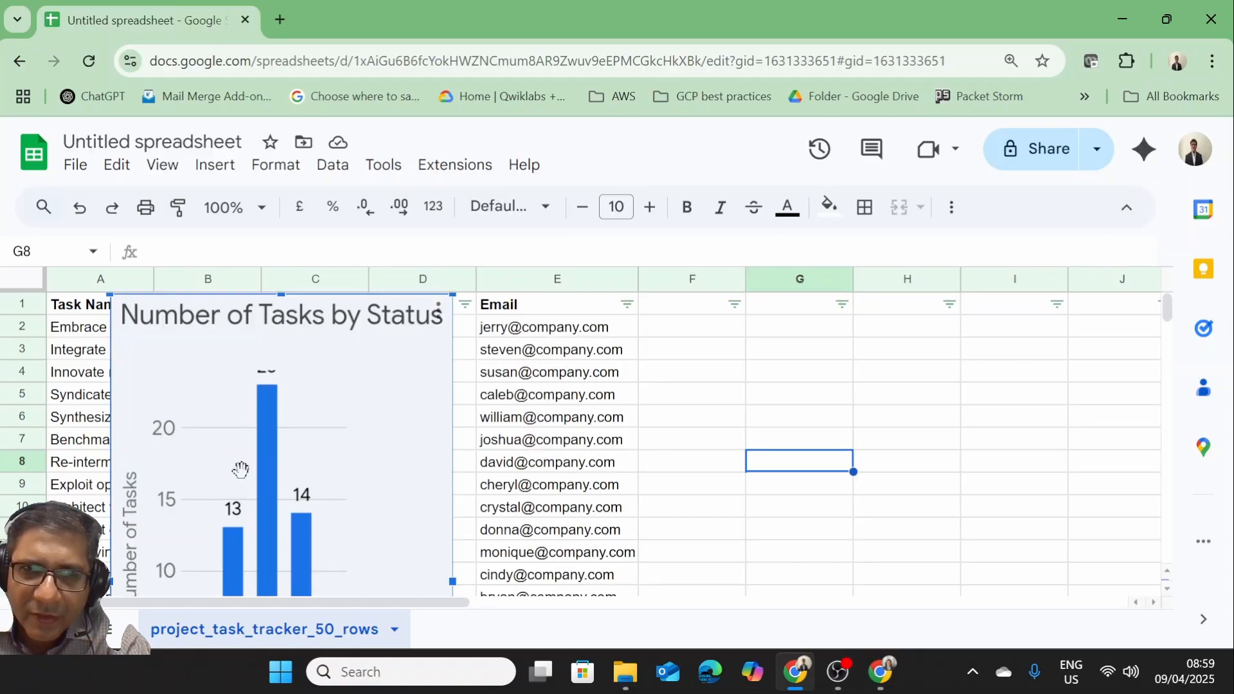
{"action": "left_click_drag", "start_coordinate": [241, 470], "coordinate": [883, 415]}
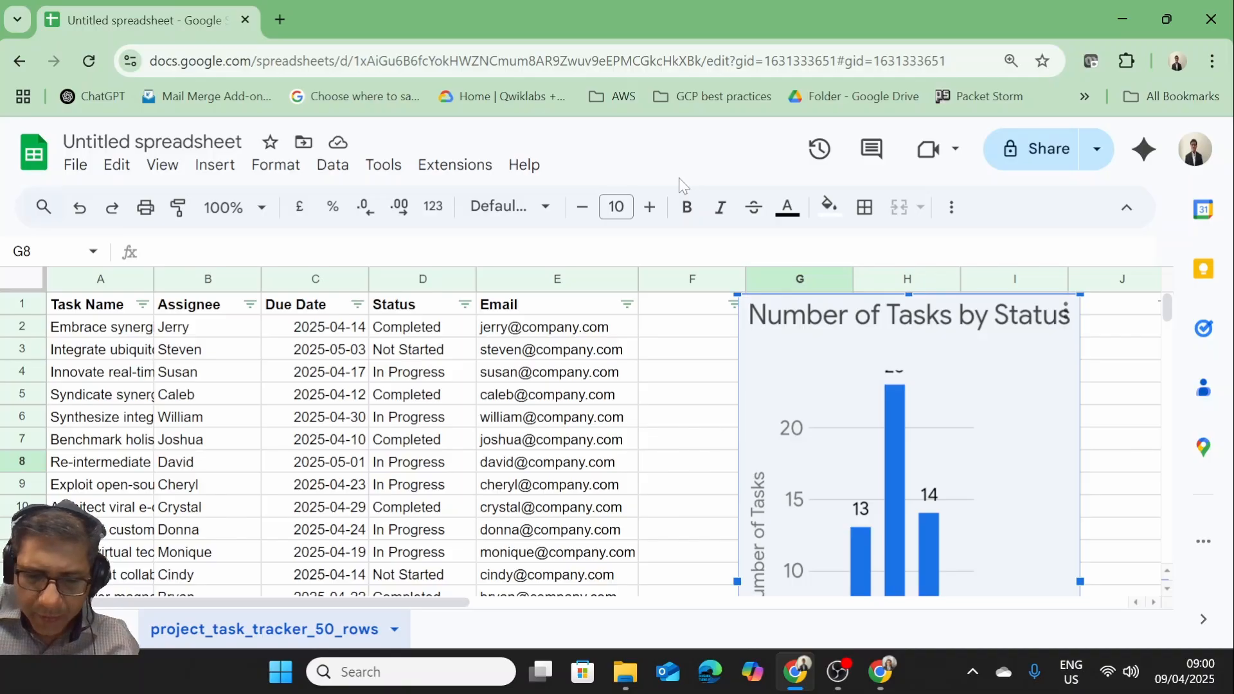
{"action": "key", "text": "ctrl+minus"}
{"action": "key", "text": "ctrl+minus"}
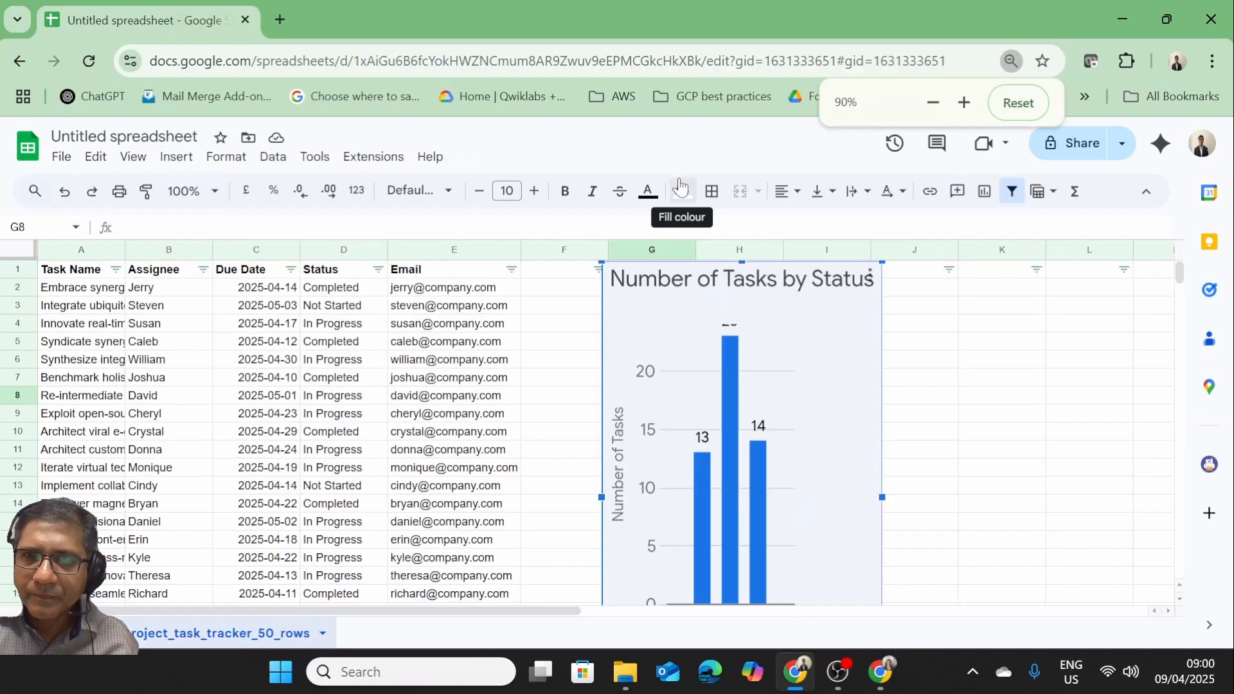
{"action": "key", "text": "ctrl+minus"}
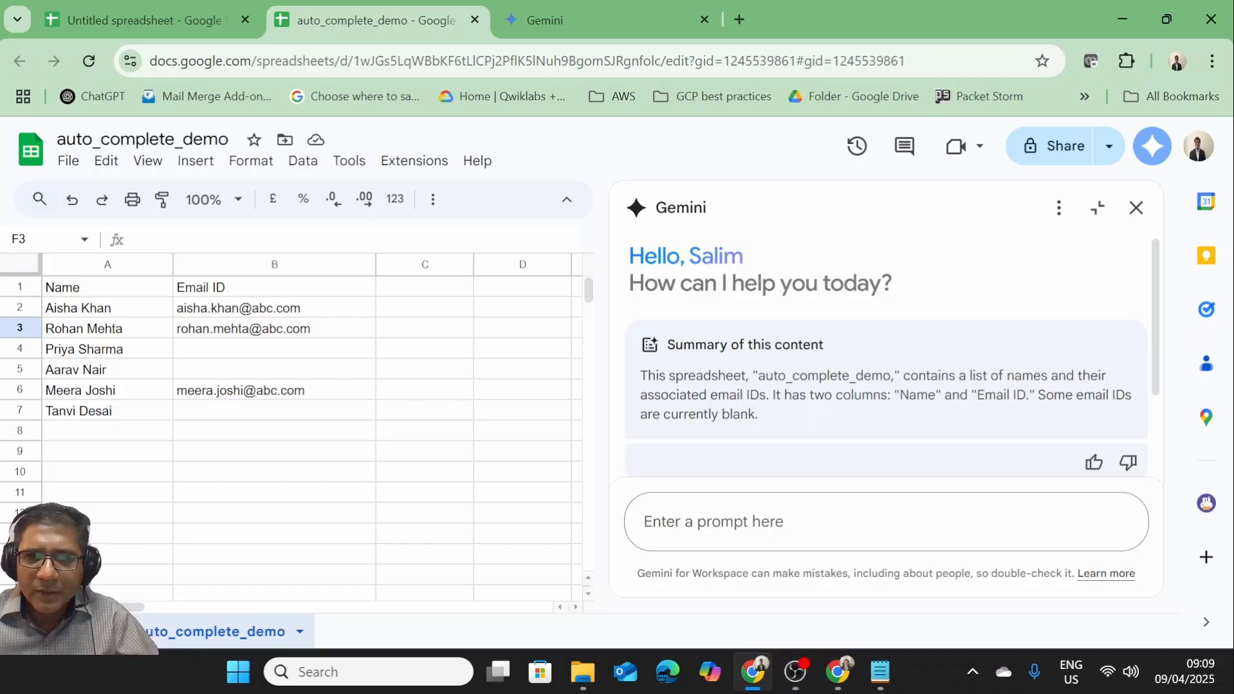
{"action": "key", "text": "ctrl+v"}
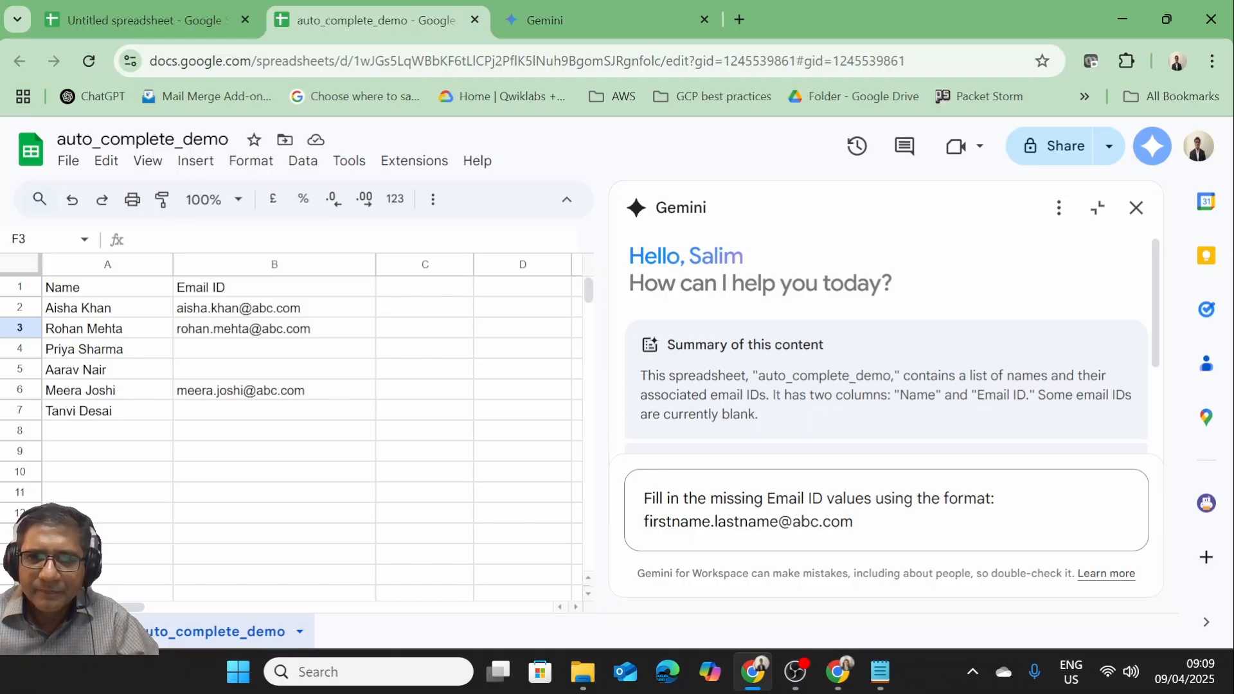
{"action": "key", "text": "Return"}
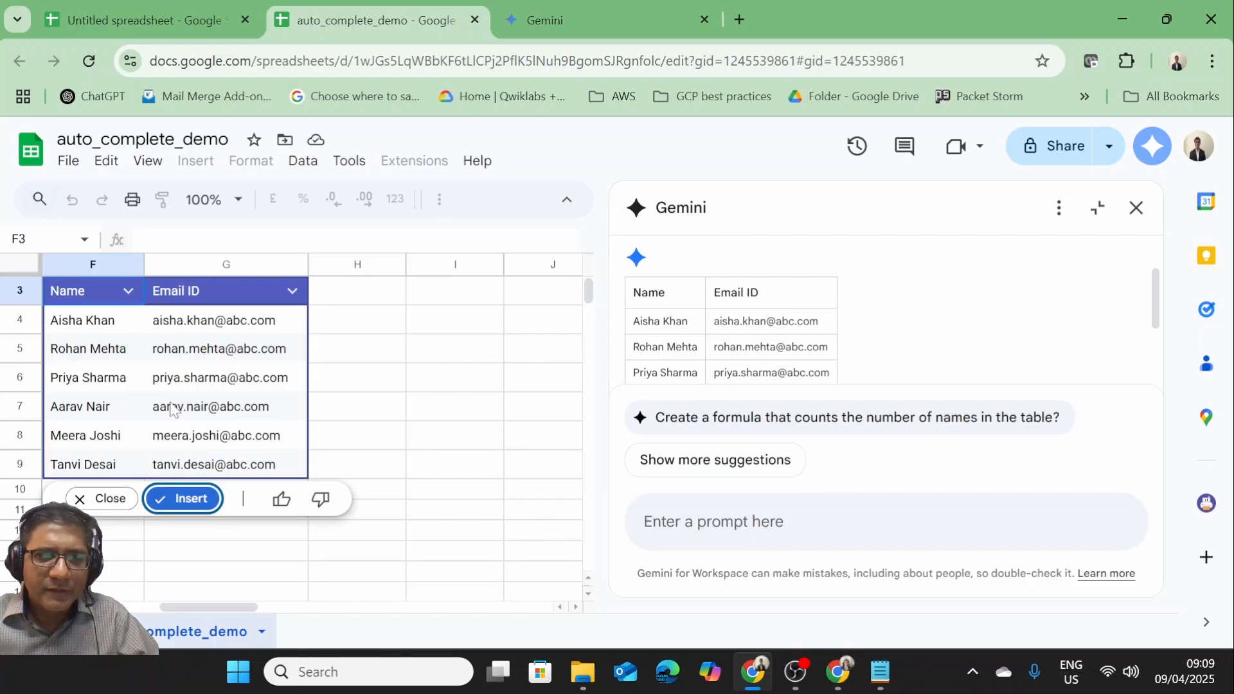
{"action": "left_click", "coordinate": [183, 501]}
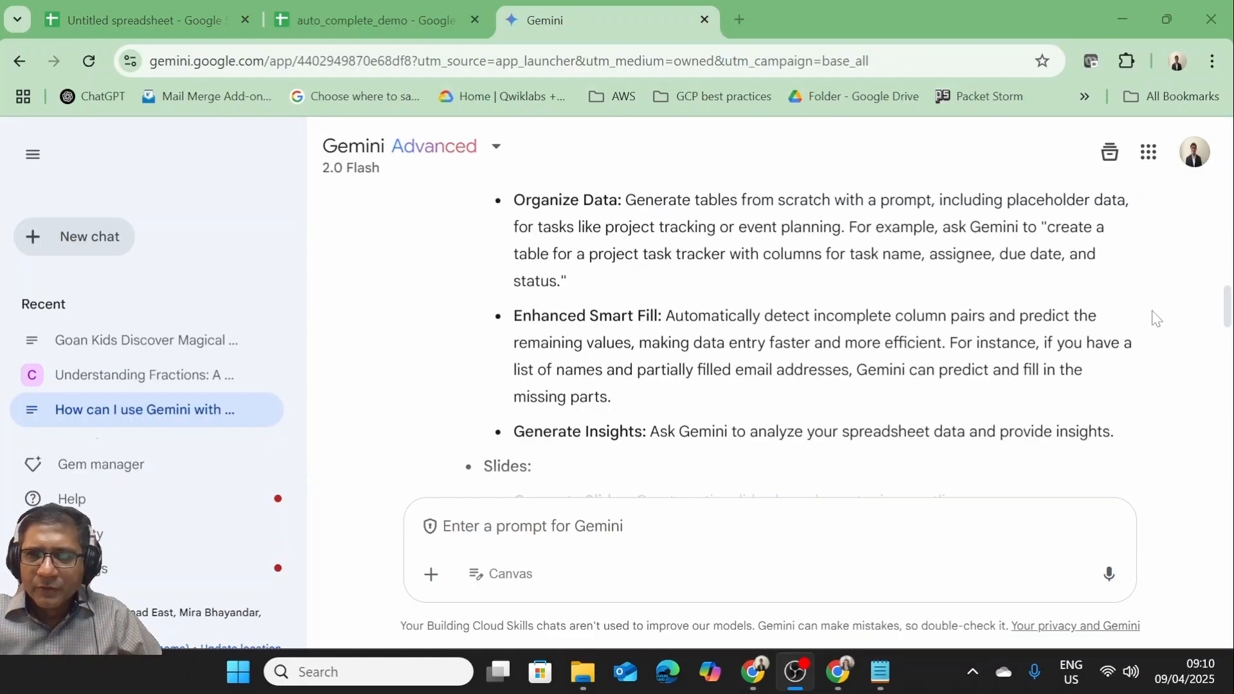
Review the Sheets section of the Gemini web chat answer, covering Organize Data, Enhanced Smart Fill and Generate Insights
{"action": "scroll", "coordinate": [1229, 298], "scroll_direction": "up", "scroll_amount": 2}
{"action": "scroll", "coordinate": [1228, 298], "scroll_direction": "down", "scroll_amount": 2}
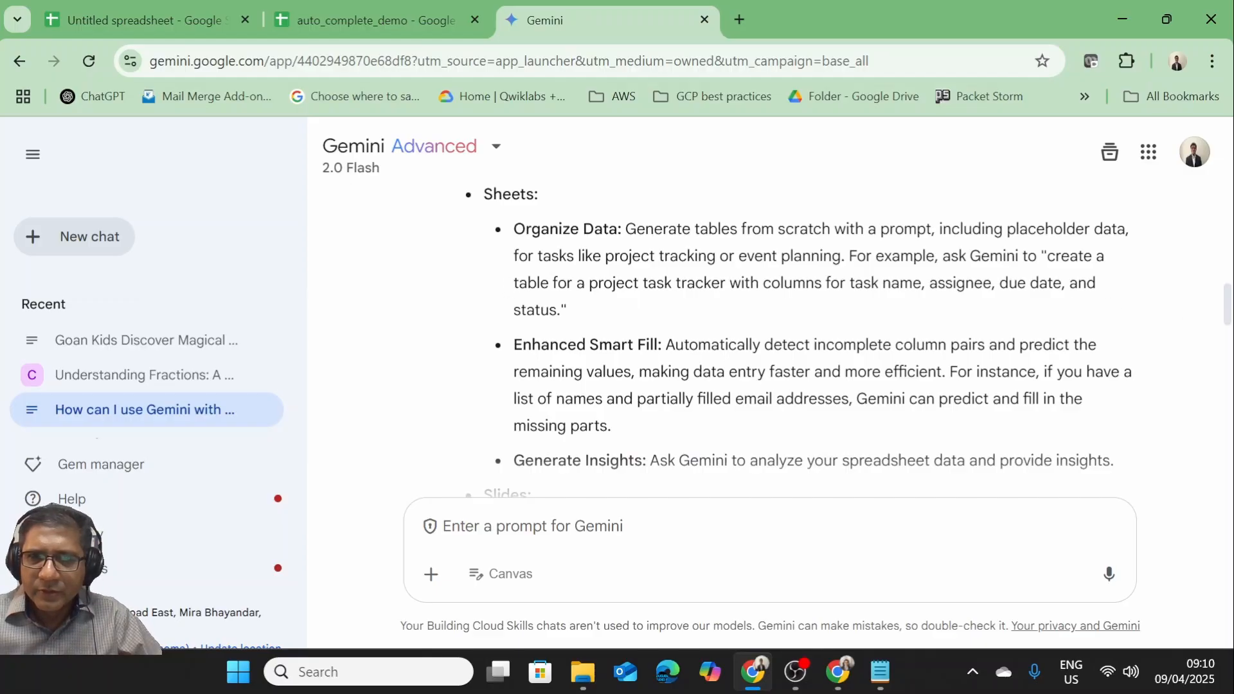
{"action": "left_click_drag", "start_coordinate": [586, 283], "coordinate": [655, 313]}
{"action": "left_click", "coordinate": [700, 339]}
{"action": "left_click_drag", "start_coordinate": [522, 345], "coordinate": [638, 373]}
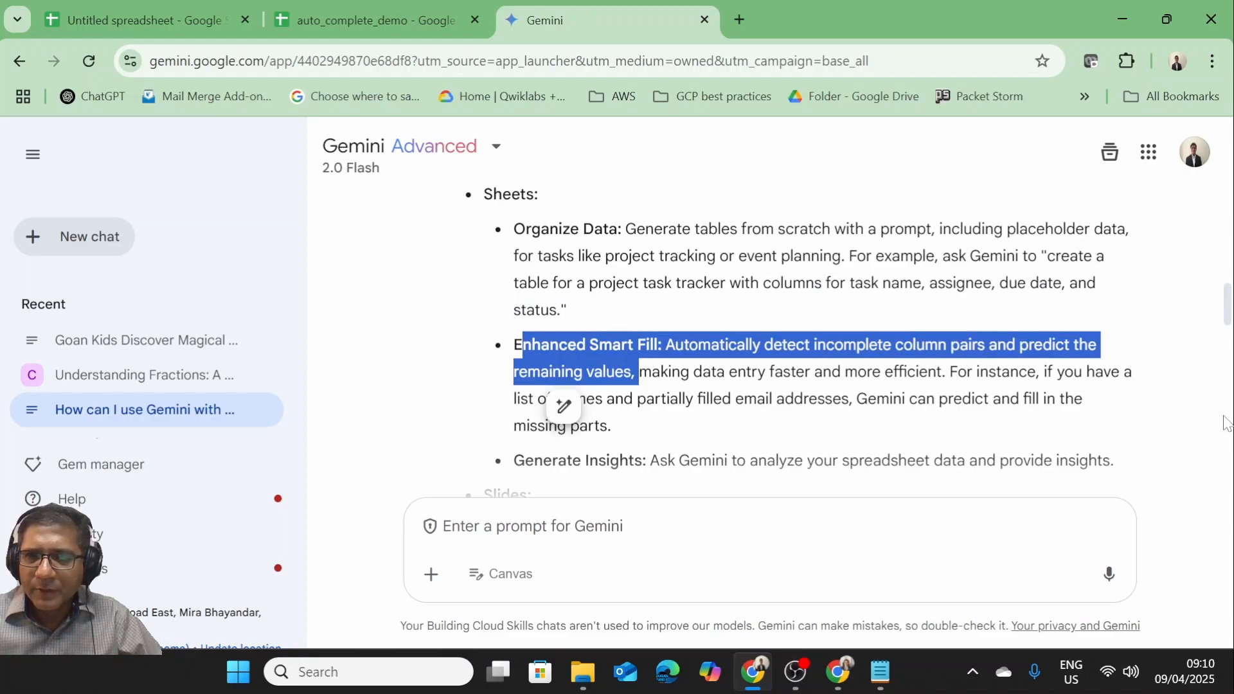
{"action": "scroll", "coordinate": [1228, 315], "scroll_direction": "down", "scroll_amount": 1}
{"action": "scroll", "coordinate": [1229, 315], "scroll_direction": "down", "scroll_amount": 3}
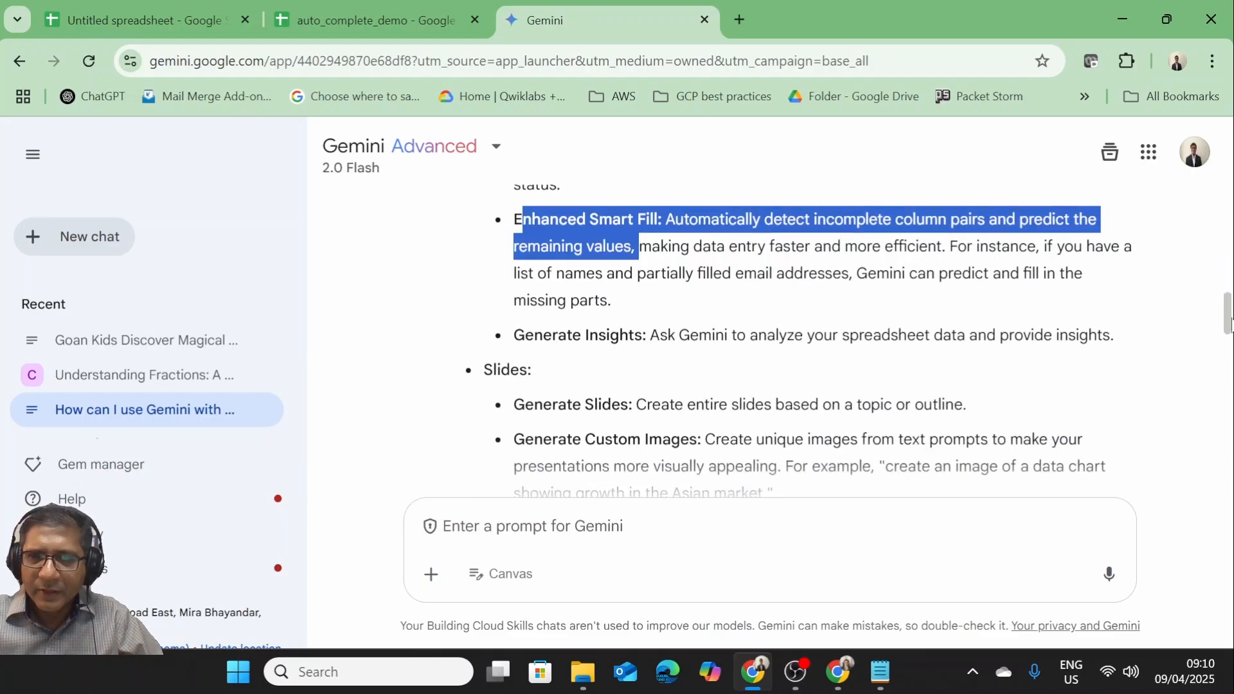
{"action": "mouse_move", "coordinate": [788, 335]}
{"action": "left_mouse_down"}
{"action": "mouse_move", "coordinate": [1014, 337]}
{"action": "mouse_move", "coordinate": [1063, 353]}
{"action": "left_mouse_up"}
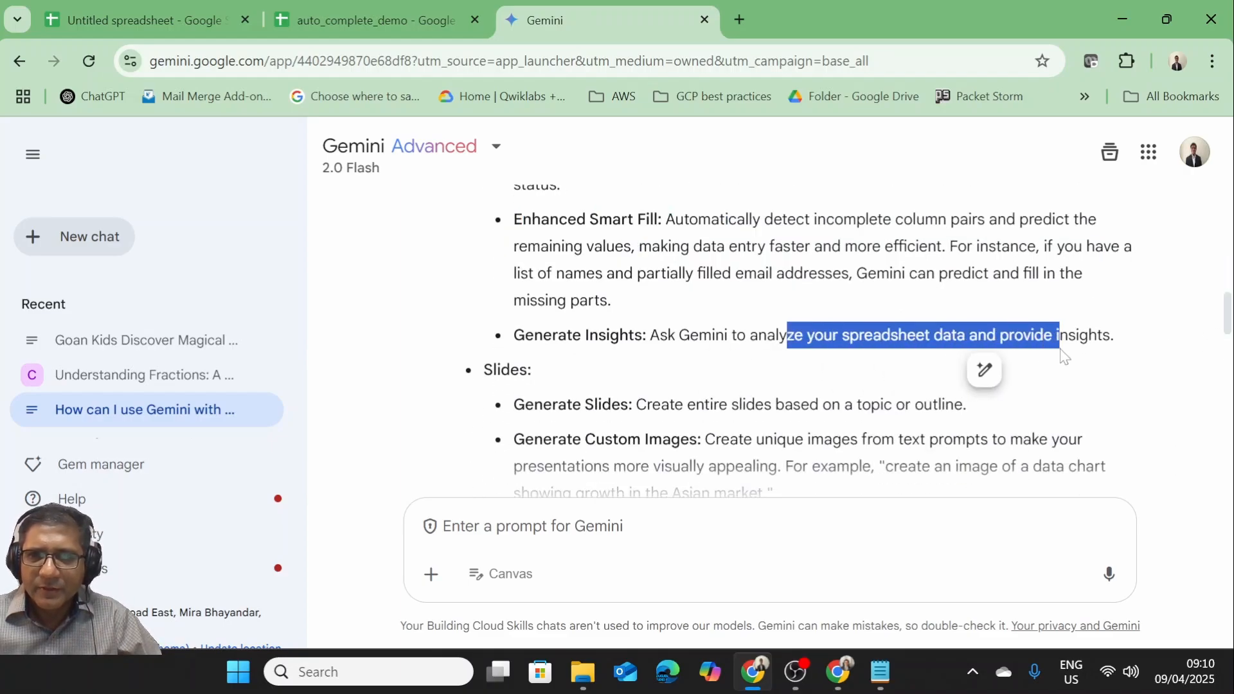